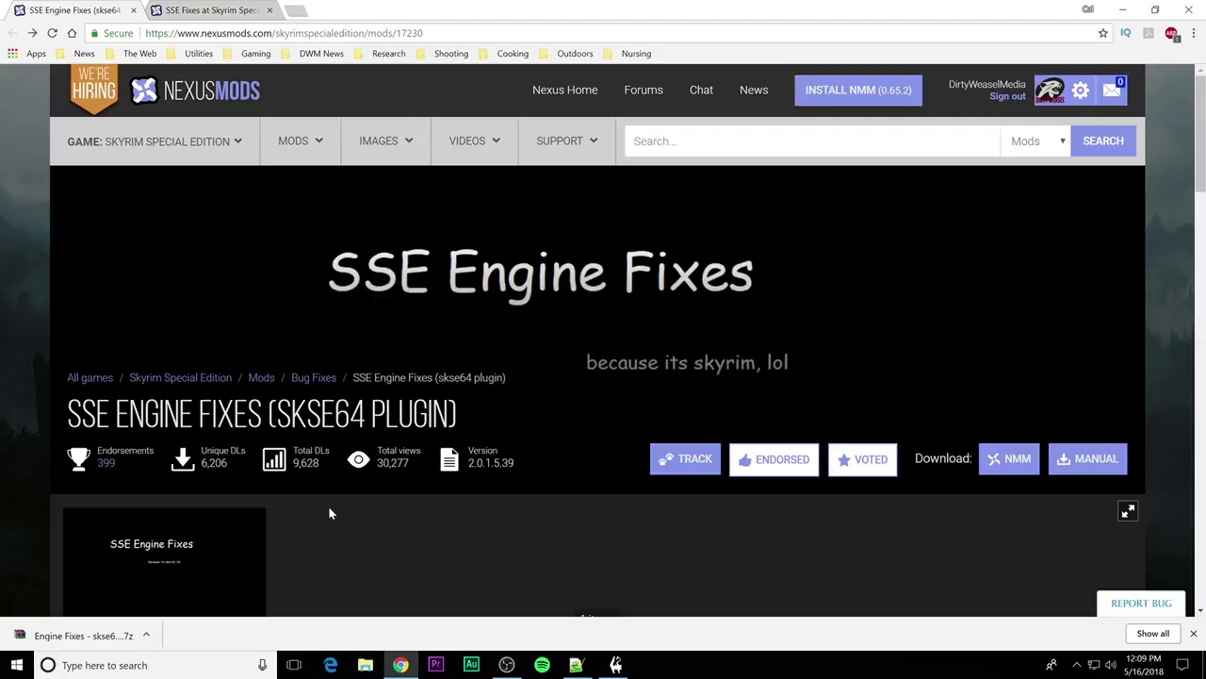
# Review the Part 1 and Part 2 installation instructions in the SSE Engine Fixes mod description
pyautogui.scroll(-2, 329, 513)
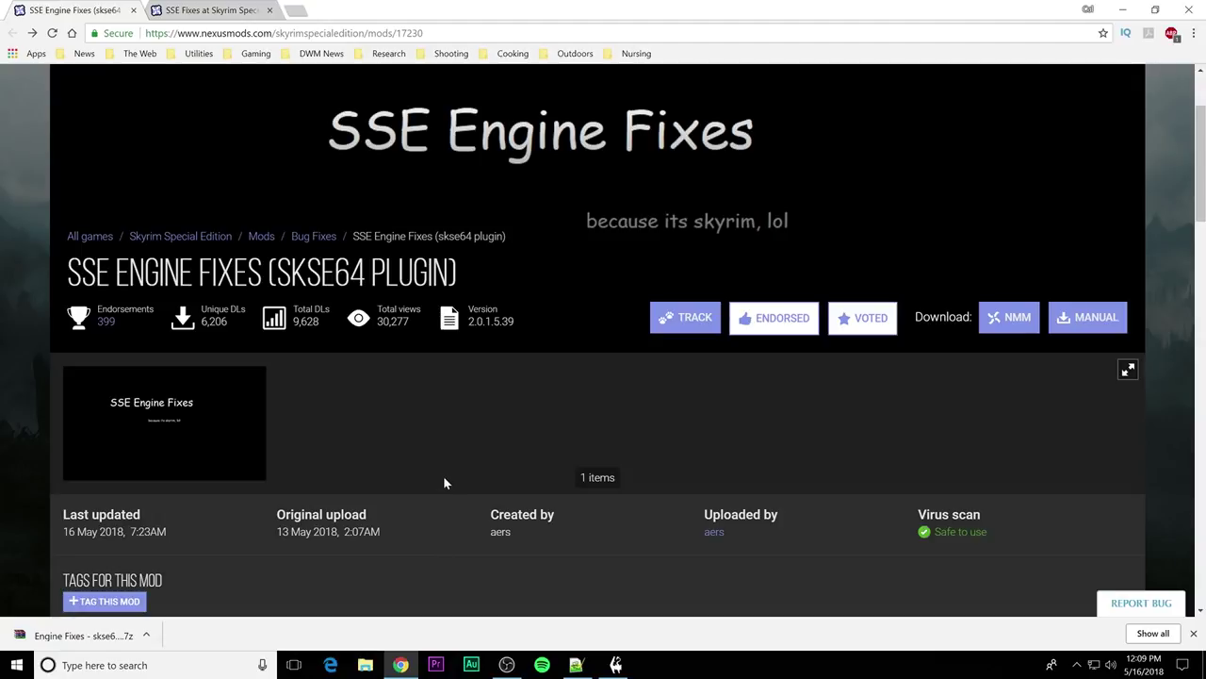
pyautogui.scroll(1, 445, 482)
pyautogui.scroll(-8, 40, 329)
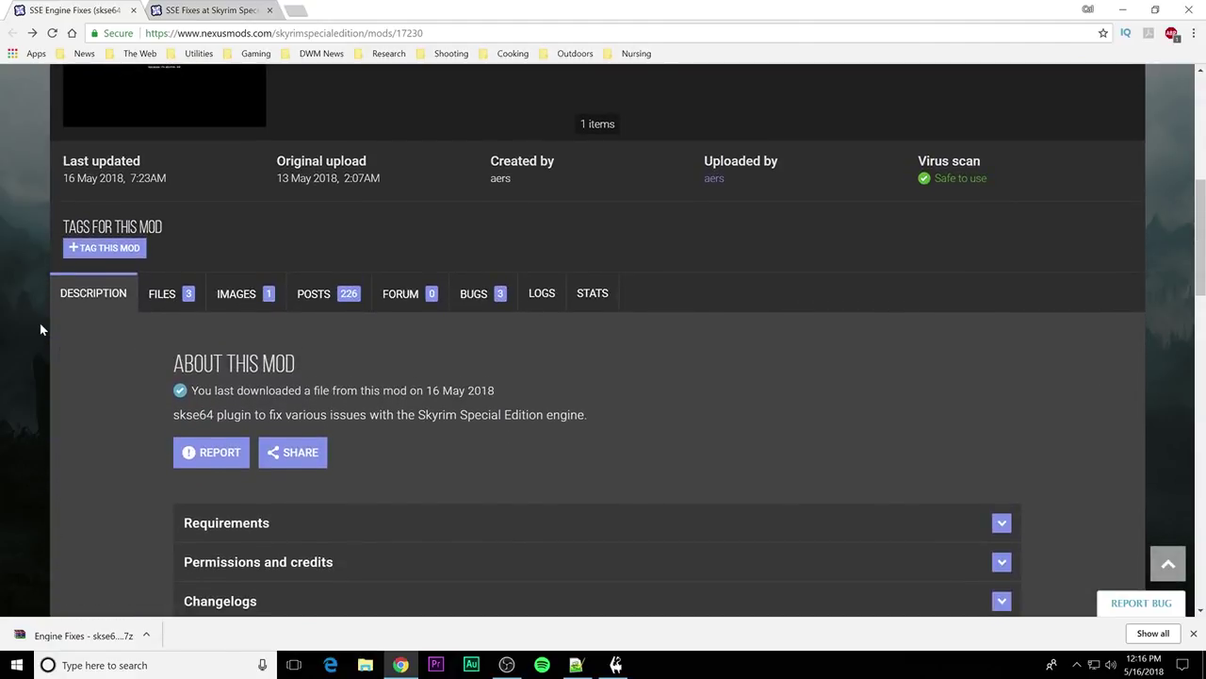
pyautogui.scroll(-1, 41, 329)
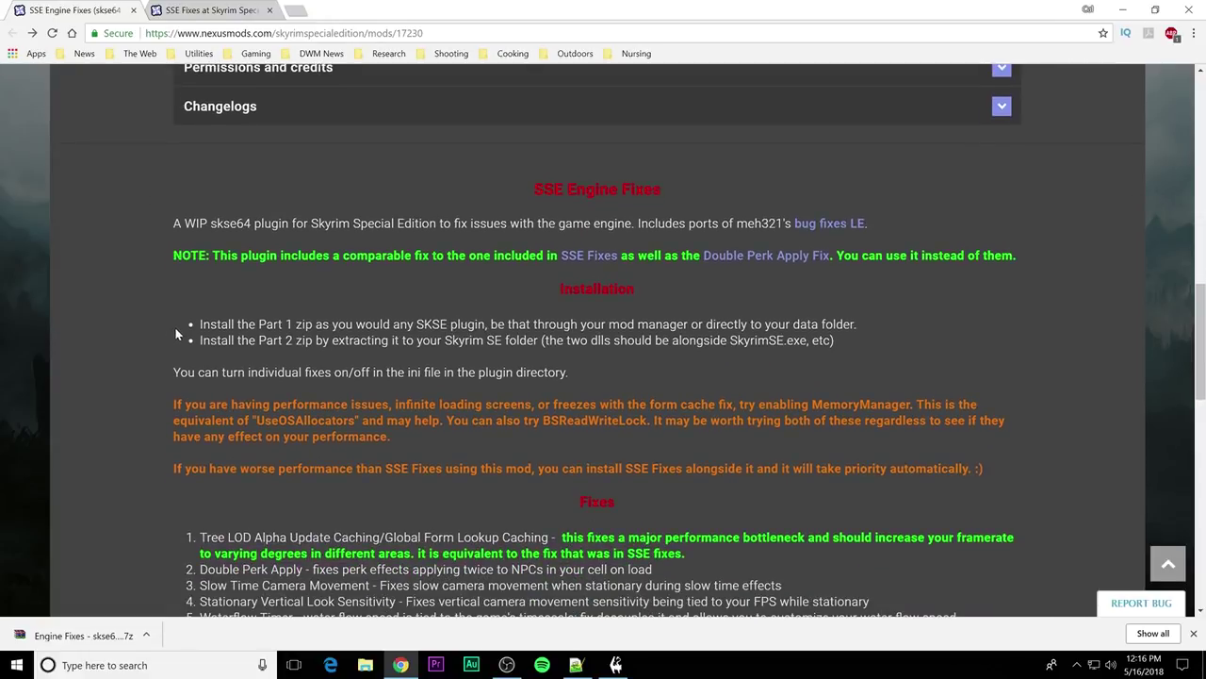
pyautogui.moveTo(174, 326); pyautogui.dragTo(376, 356)
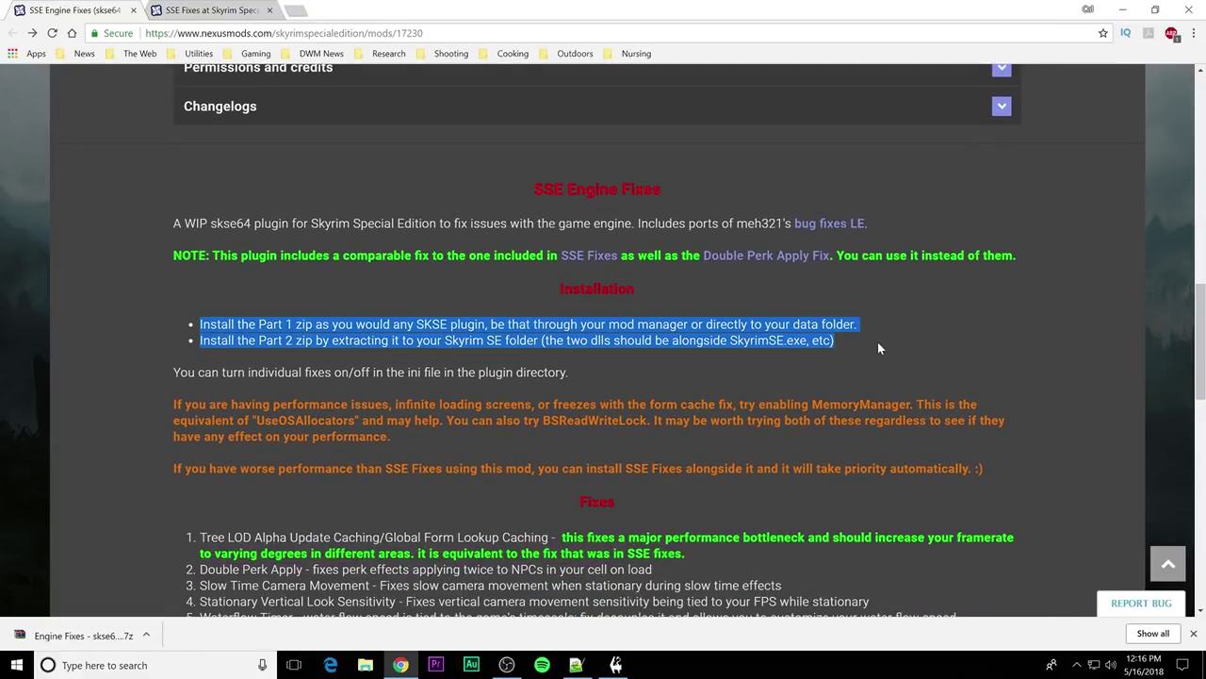
pyautogui.click(169, 298)
# From the mod's files, download Part 1, Engine Fixes 2.0 for SSE 1.5.39, through the mod manager
pyautogui.scroll(5, 80, 314)
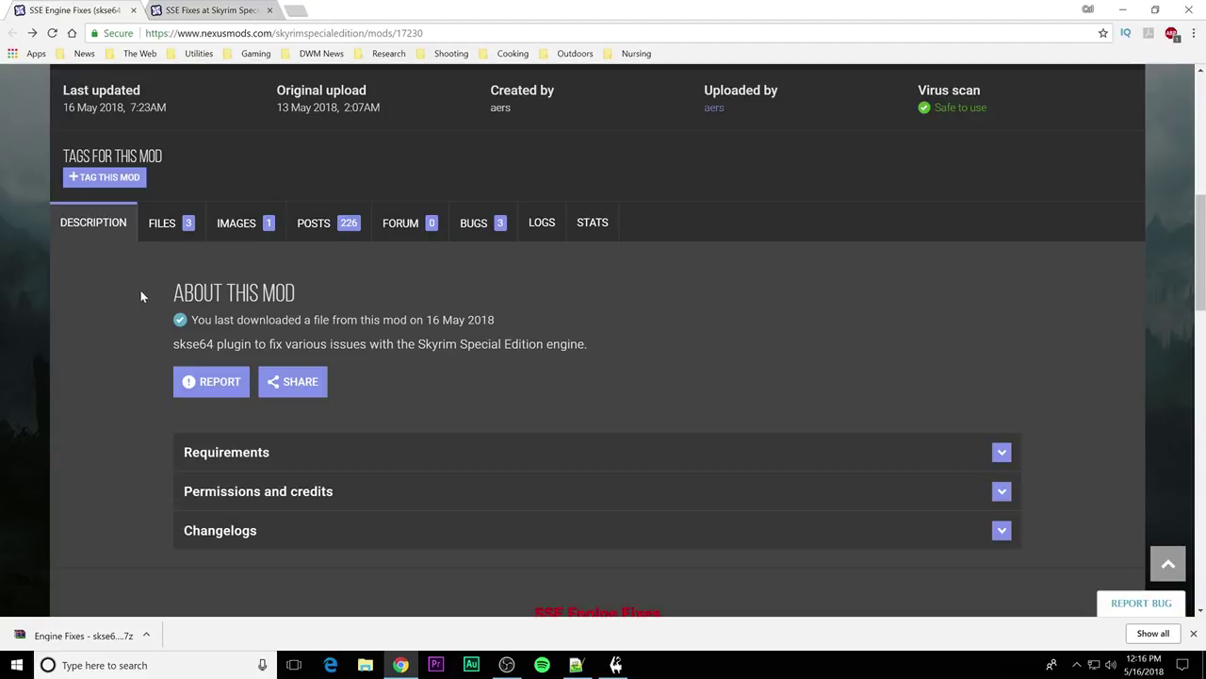
pyautogui.click(164, 240)
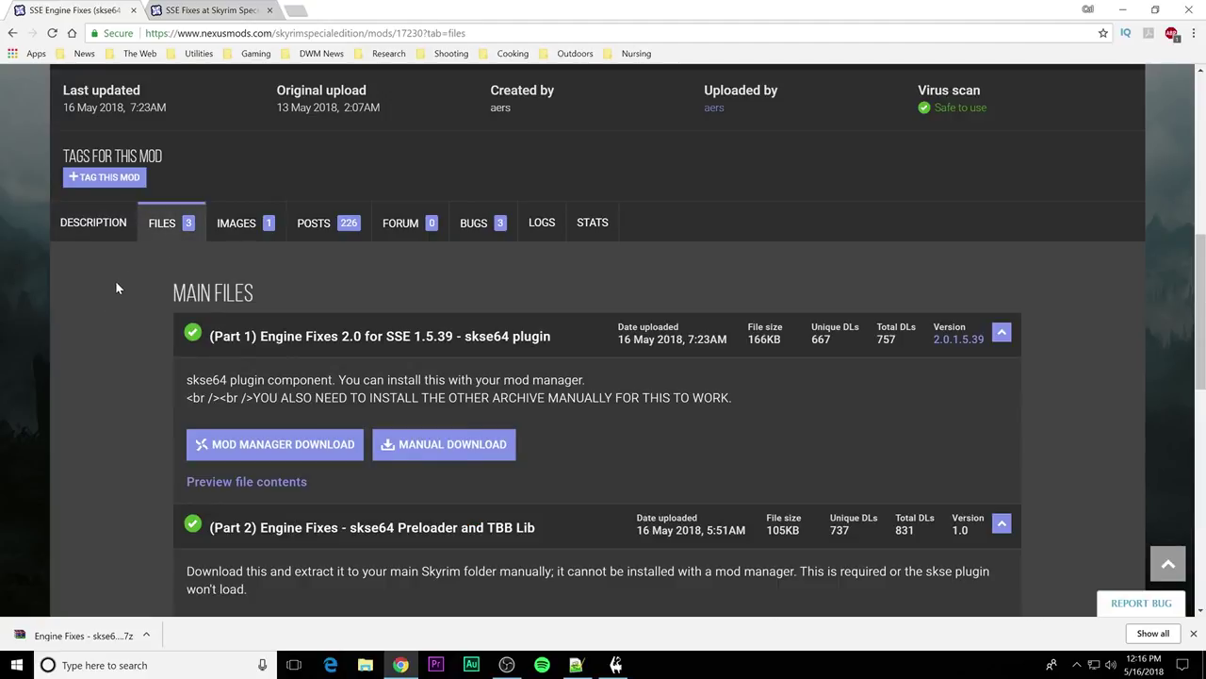
pyautogui.scroll(-1, 159, 342)
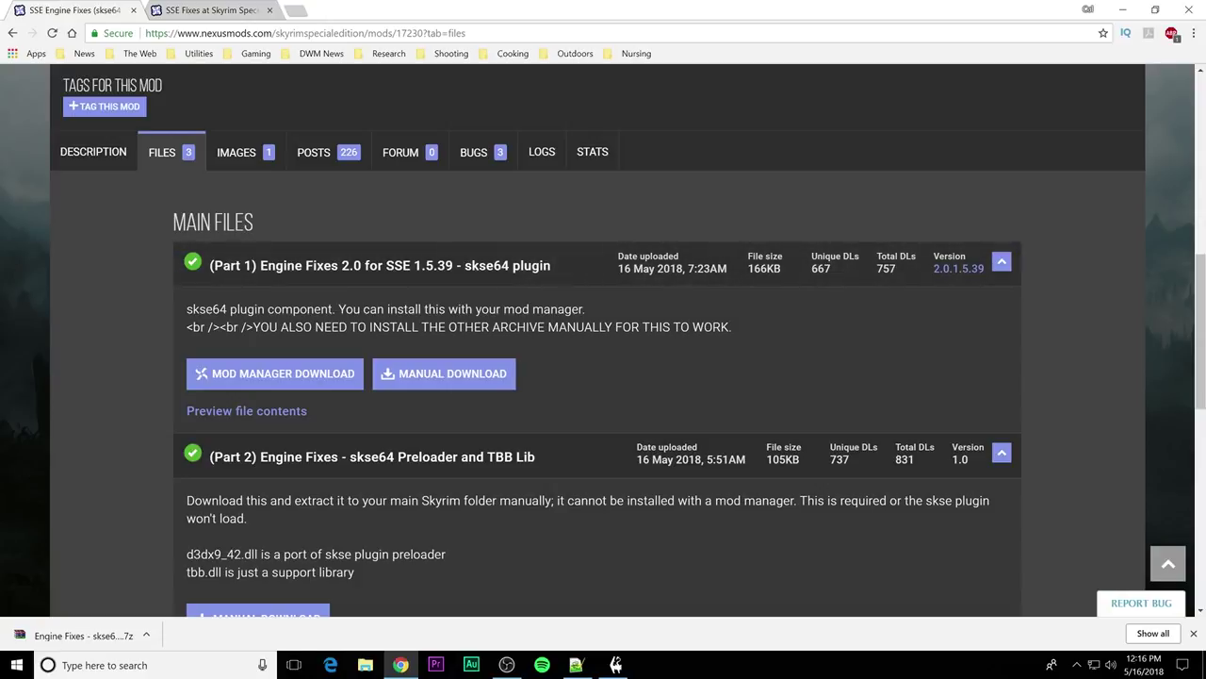
pyautogui.scroll(-1, 603, 350)
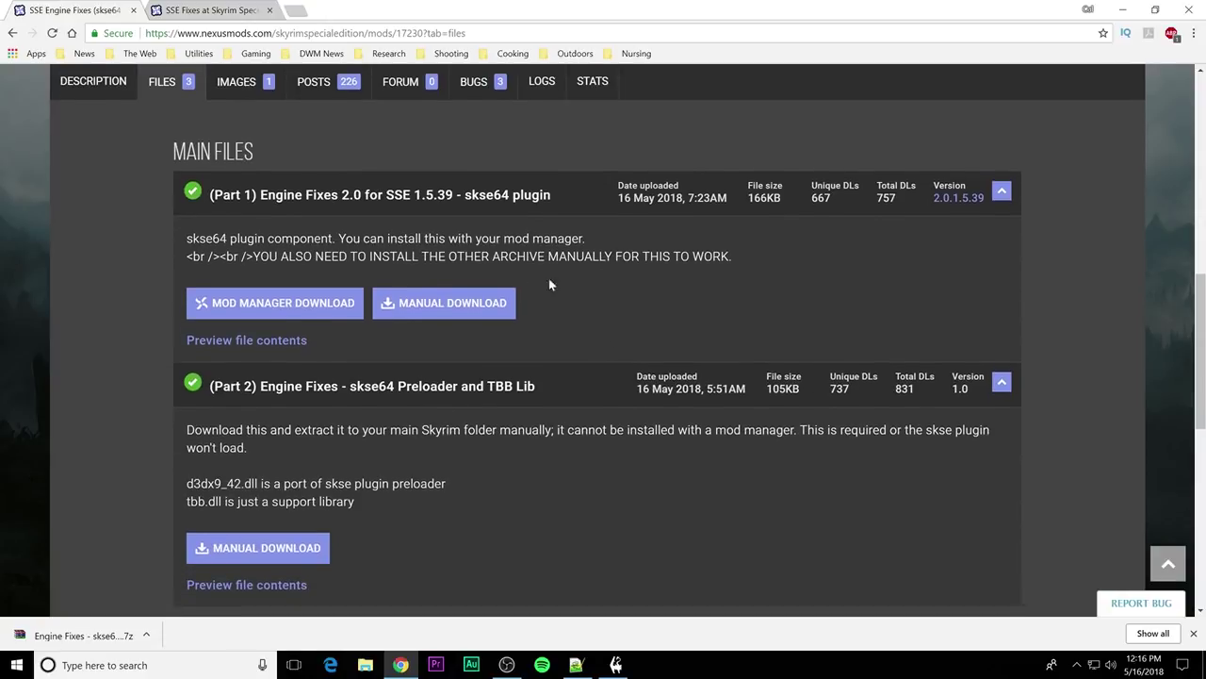
pyautogui.click(270, 302)
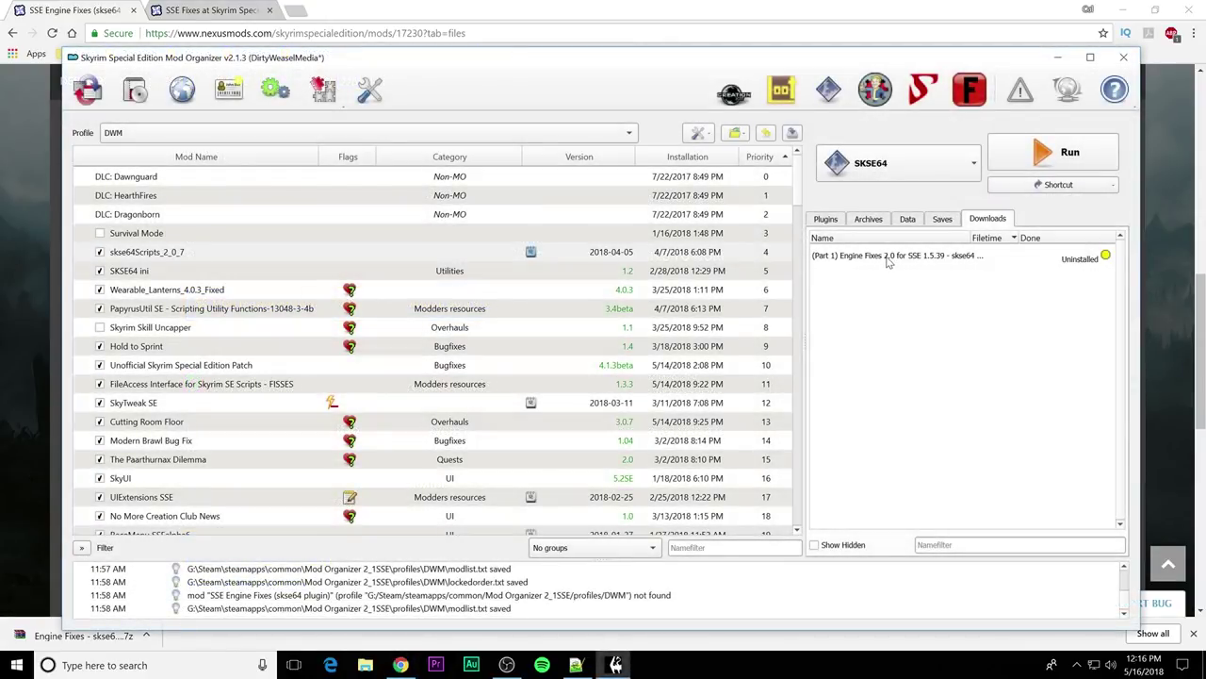
pyautogui.click(1067, 63)
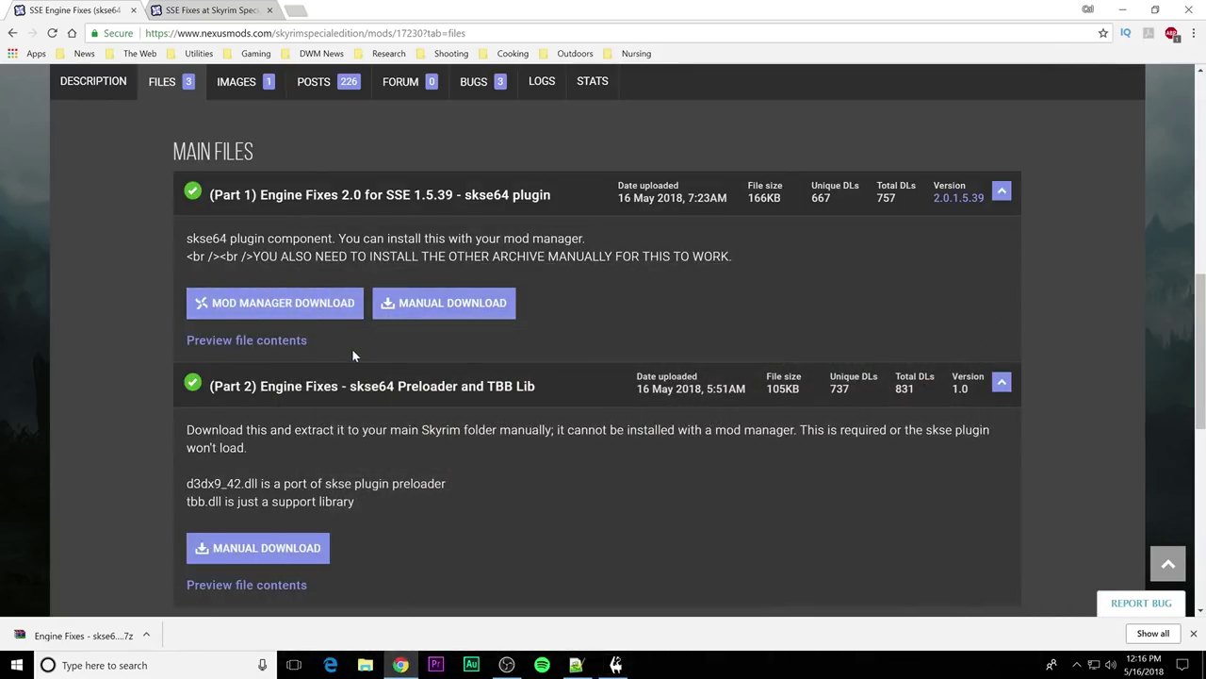
# Download Part 2, the skse64 Preloader and TBB Lib, manually and locate its archive on the desktop
pyautogui.scroll(-1, 166, 350)
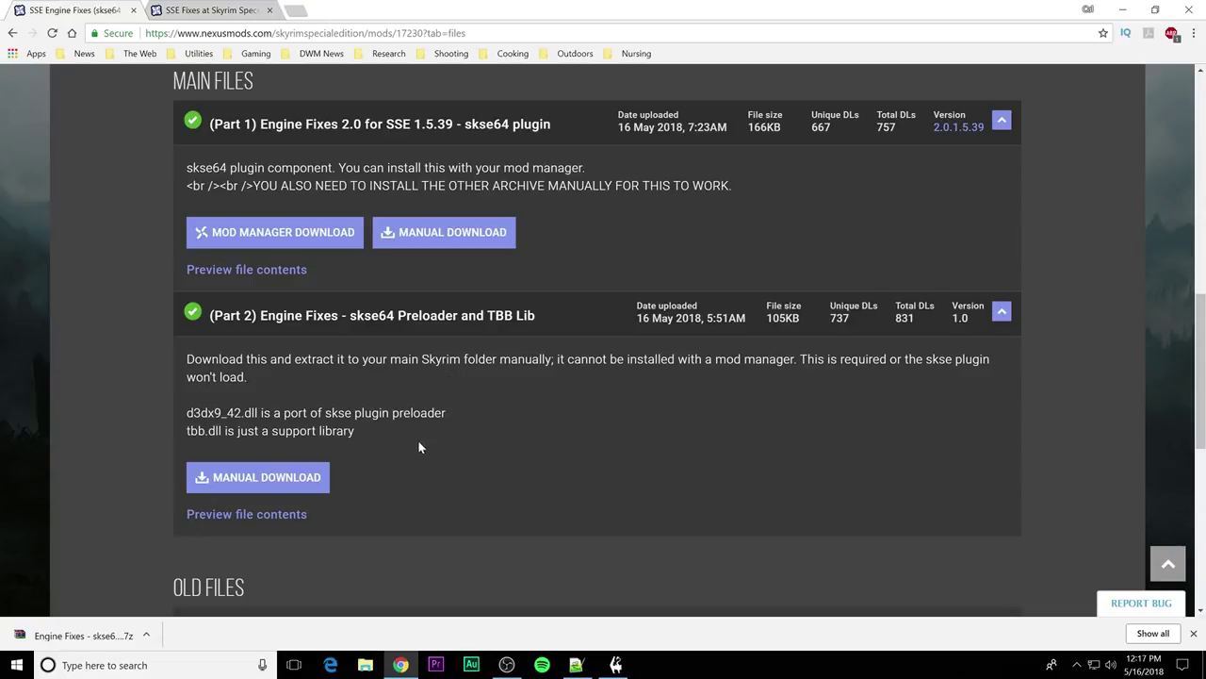
pyautogui.click(304, 486)
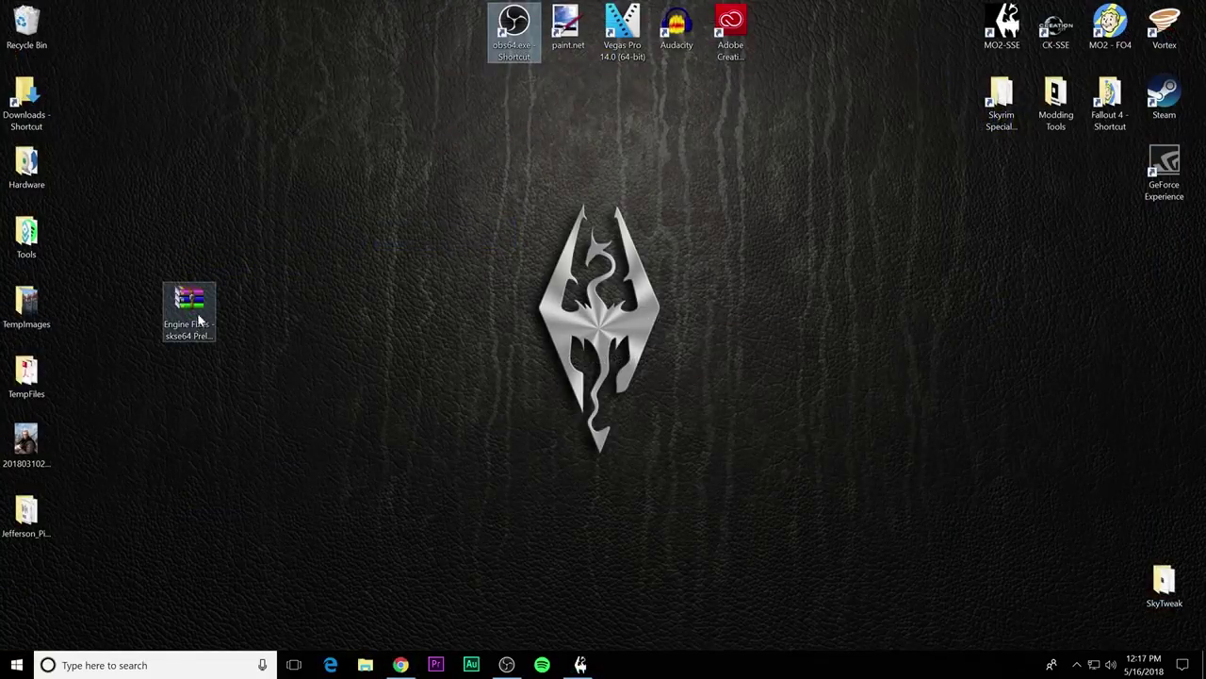
pyautogui.moveTo(197, 320)
pyautogui.mouseDown()
pyautogui.moveTo(287, 301)
pyautogui.moveTo(200, 316)
pyautogui.moveTo(197, 299)
pyautogui.mouseUp()
pyautogui.click(306, 382)
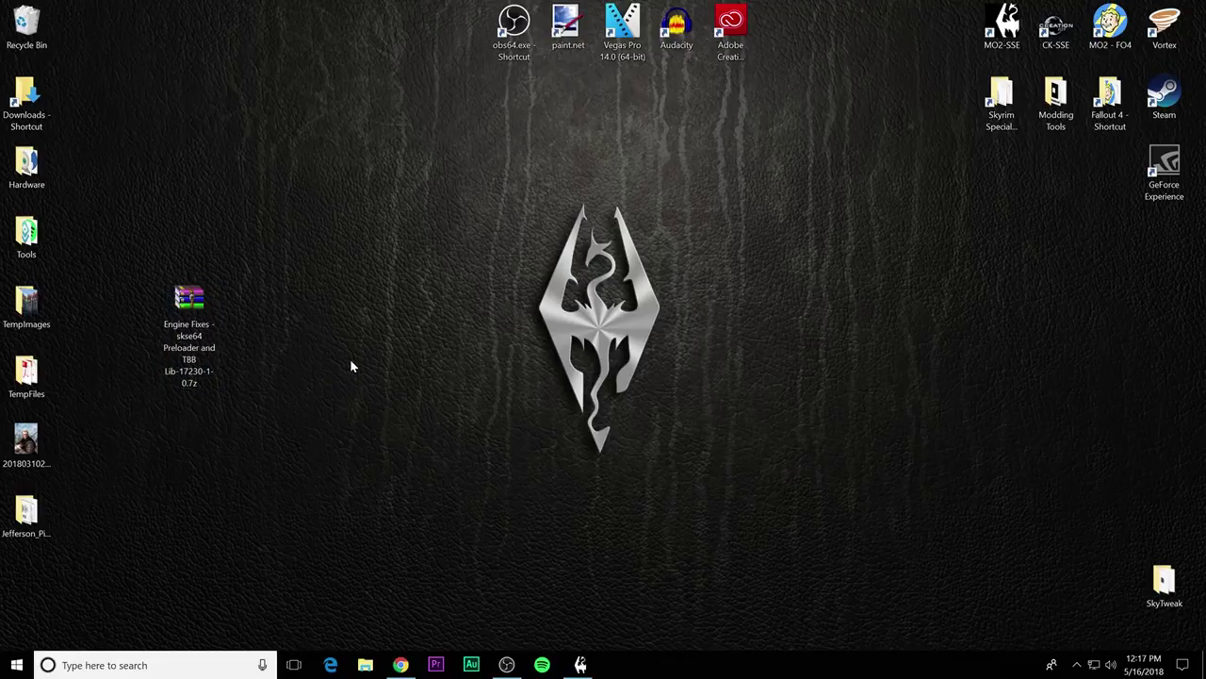
# Open the Skyrim Special Edition game folder from the desktop and place its window clear of the downloaded archive
pyautogui.doubleClick(1002, 104)
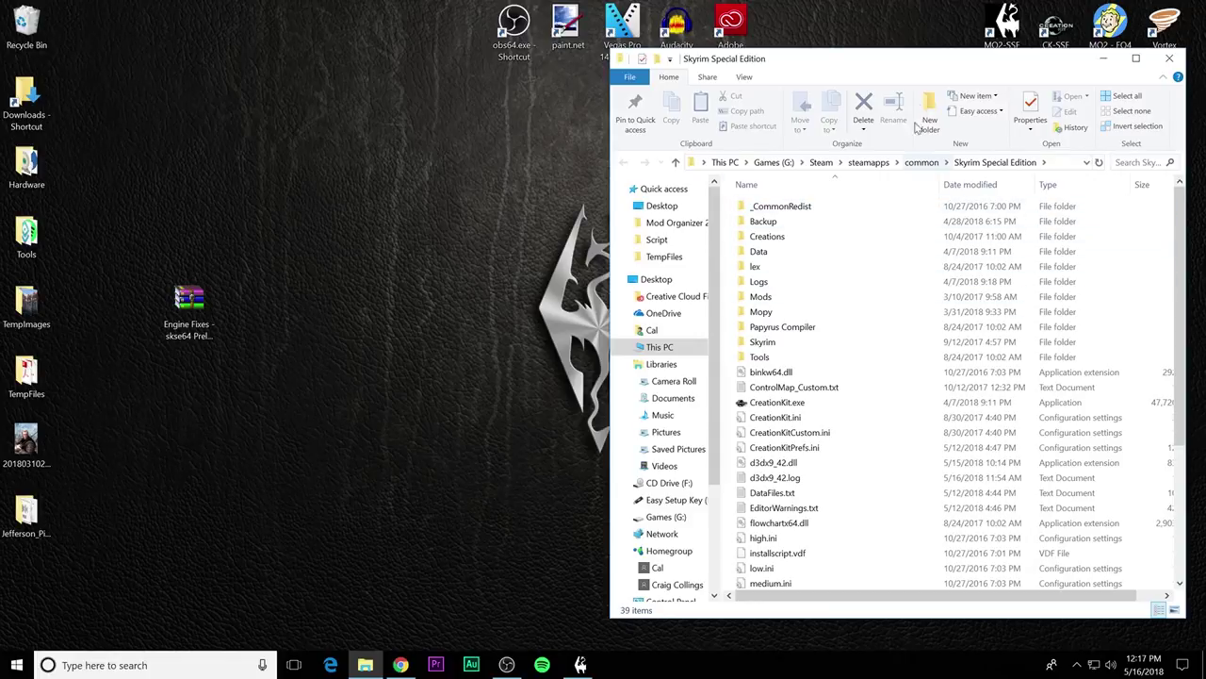
pyautogui.moveTo(919, 64); pyautogui.dragTo(700, 54)
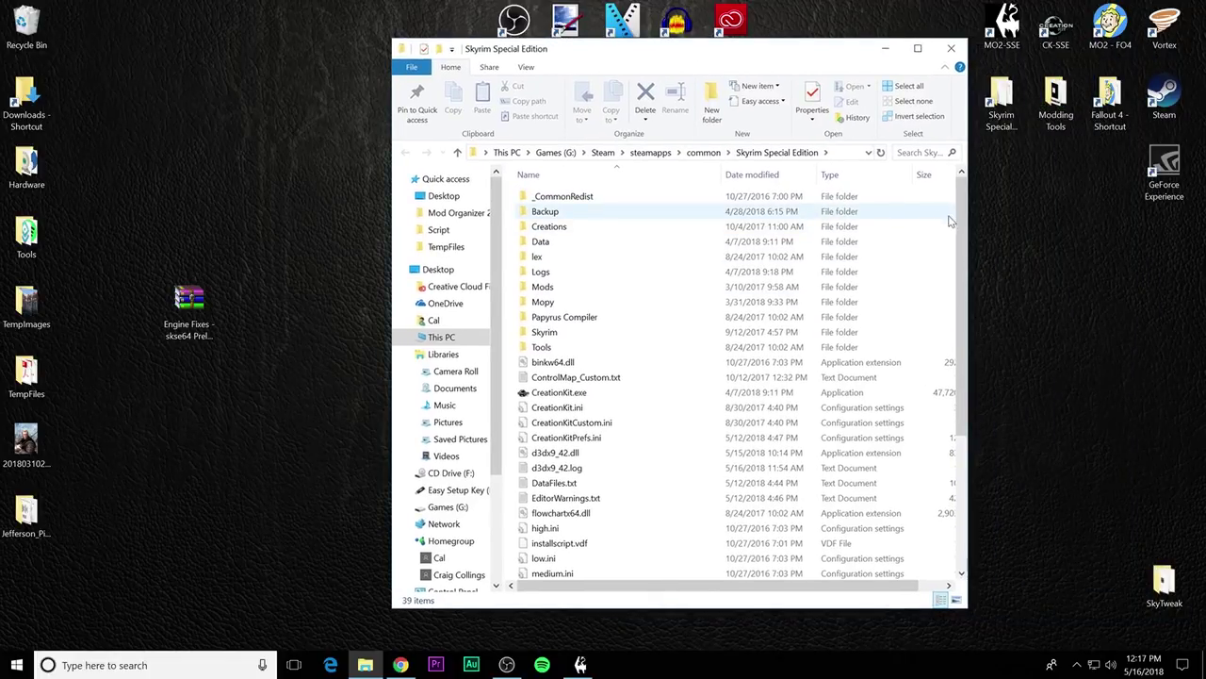
pyautogui.scroll(-5, 787, 459)
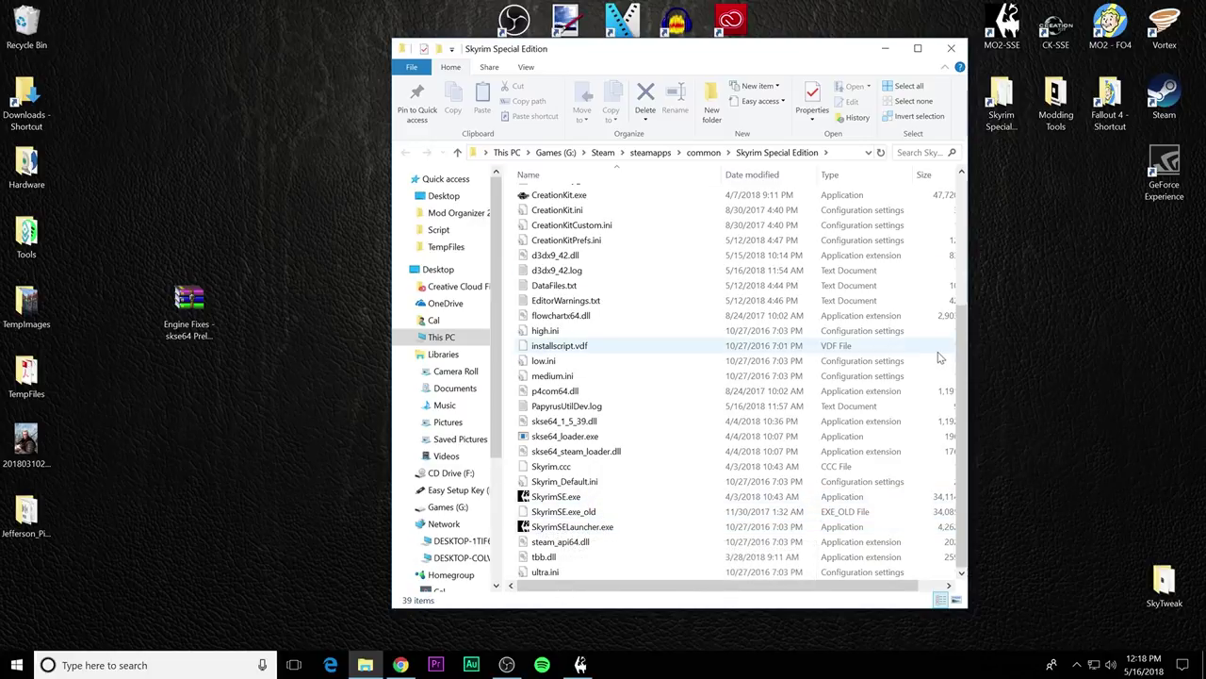
pyautogui.moveTo(963, 345); pyautogui.dragTo(964, 193)
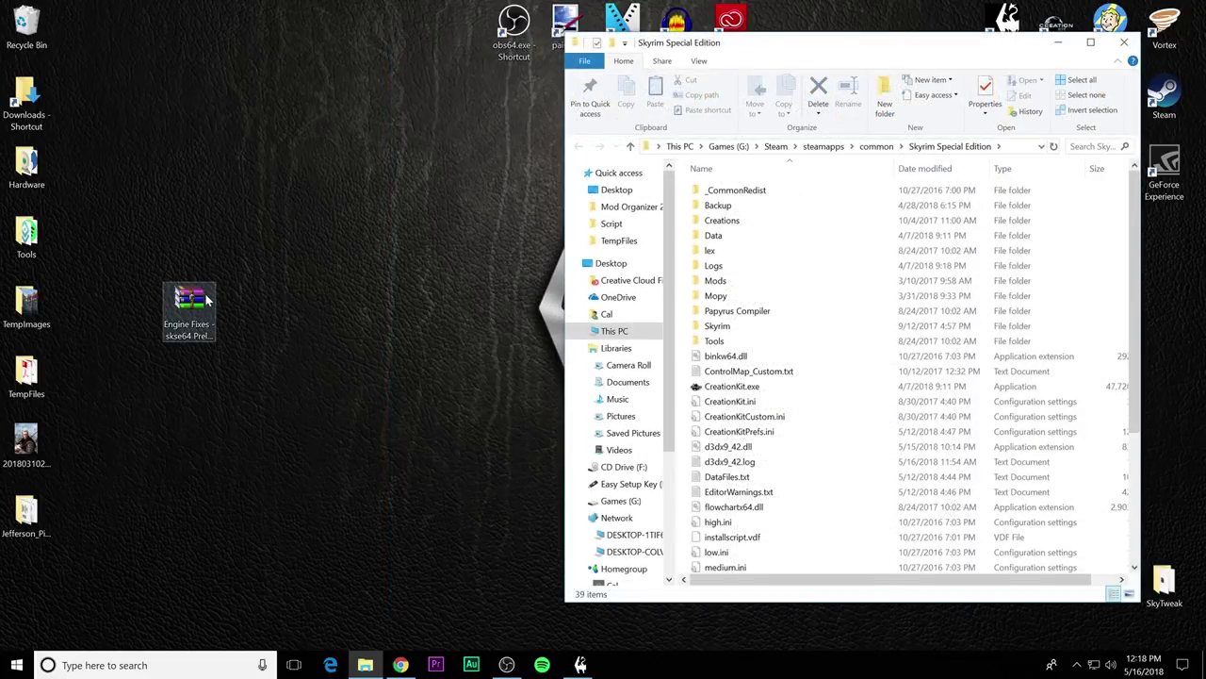
# Open the Part 2 archive and extract d3dx9_42.dll and tbb.dll into the Skyrim Special Edition folder
pyautogui.doubleClick(207, 300)
pyautogui.moveTo(303, 141); pyautogui.dragTo(303, 56)
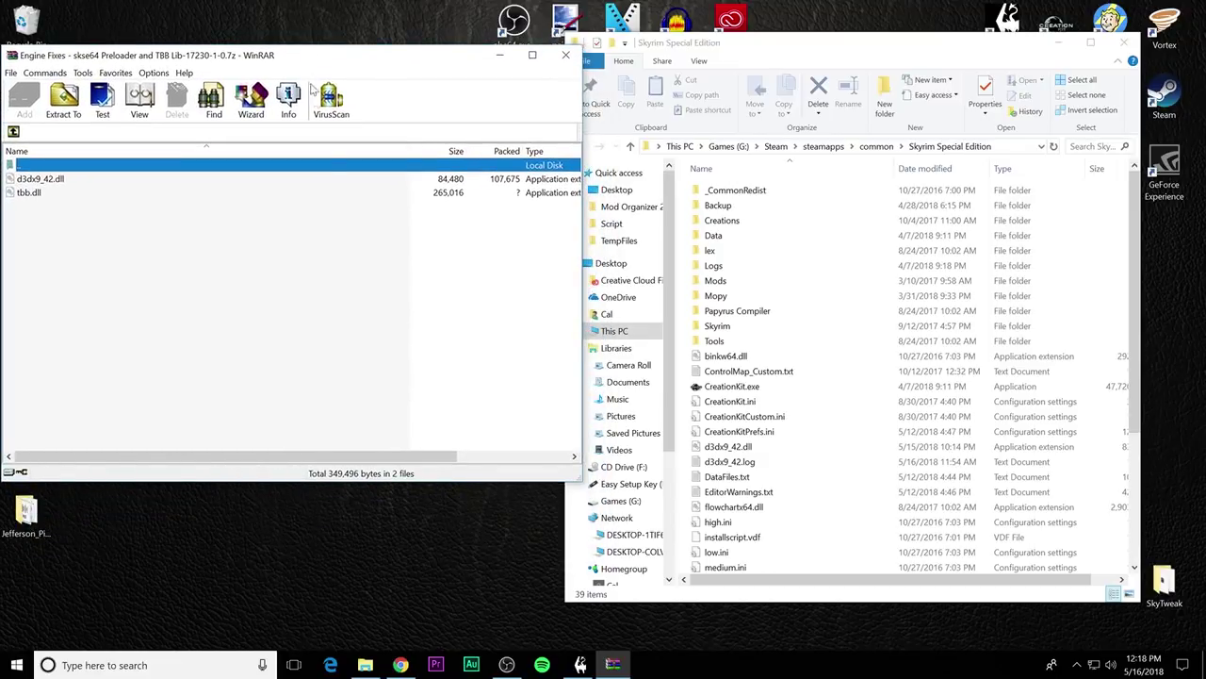
pyautogui.click(39, 183)
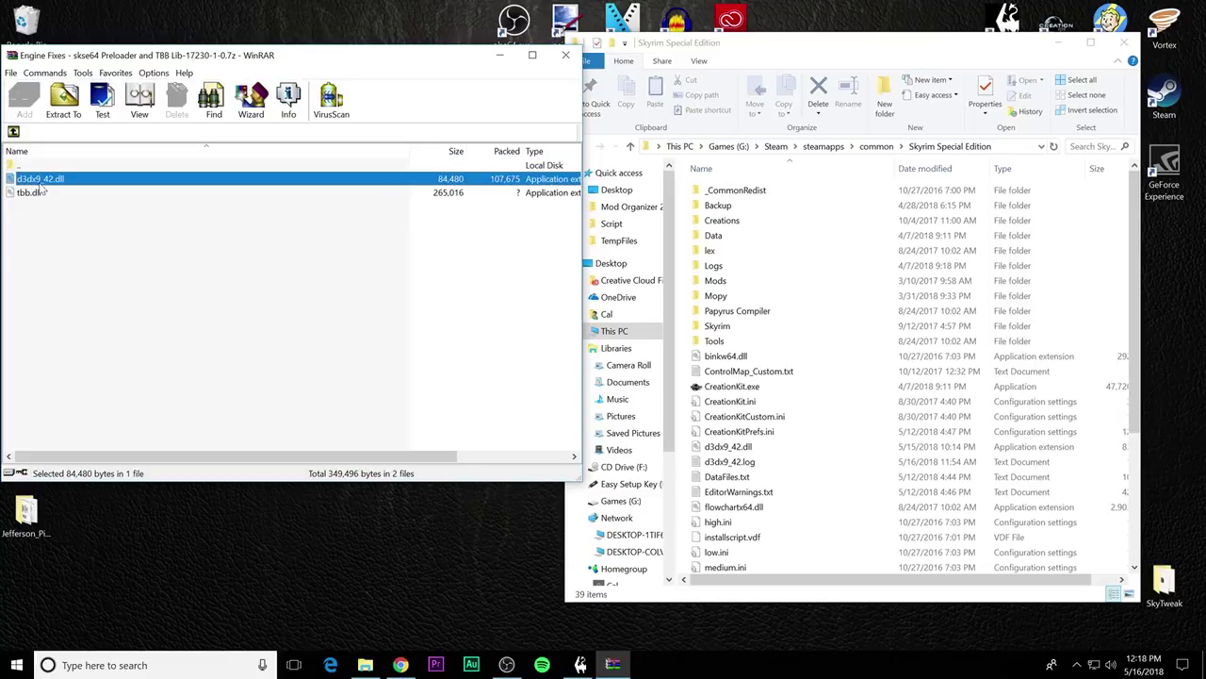
pyautogui.click(43, 191)
pyautogui.click(45, 182)
pyautogui.keyDown('shift'); pyautogui.click(47, 193); pyautogui.keyUp('shift')
pyautogui.moveTo(78, 183); pyautogui.dragTo(682, 325)
# Check the two extracted DLLs in the game folder and close the archive and folder windows
pyautogui.scroll(-2, 681, 319)
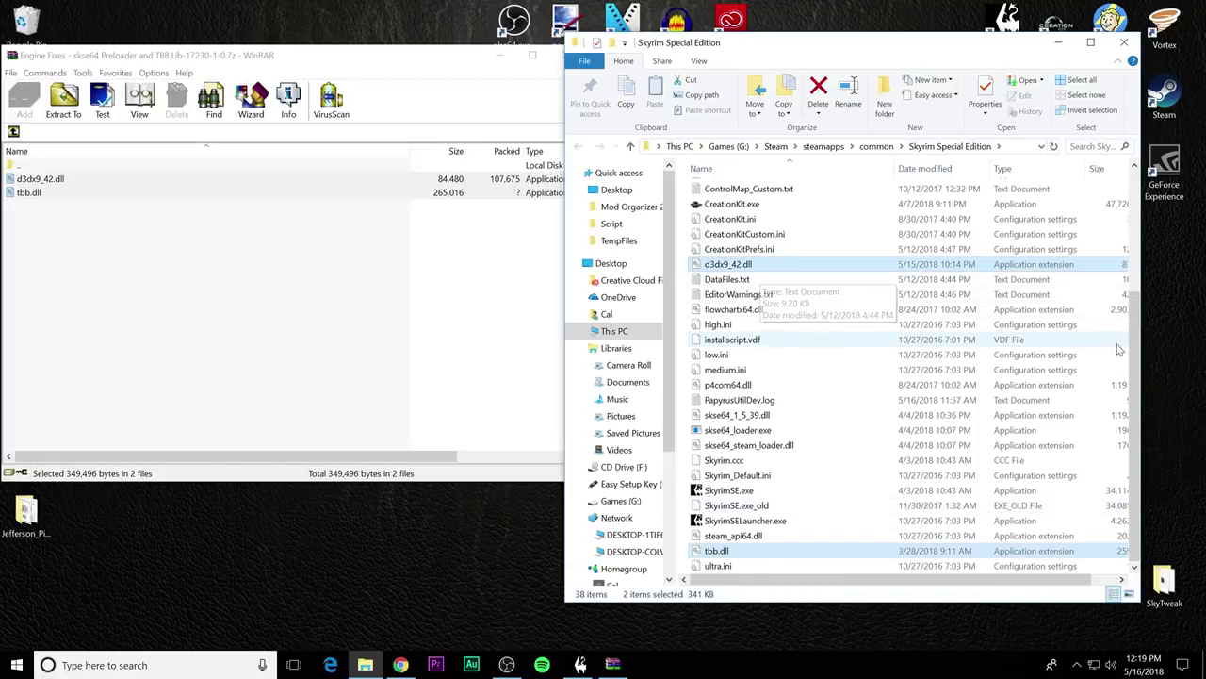
pyautogui.scroll(4, 999, 283)
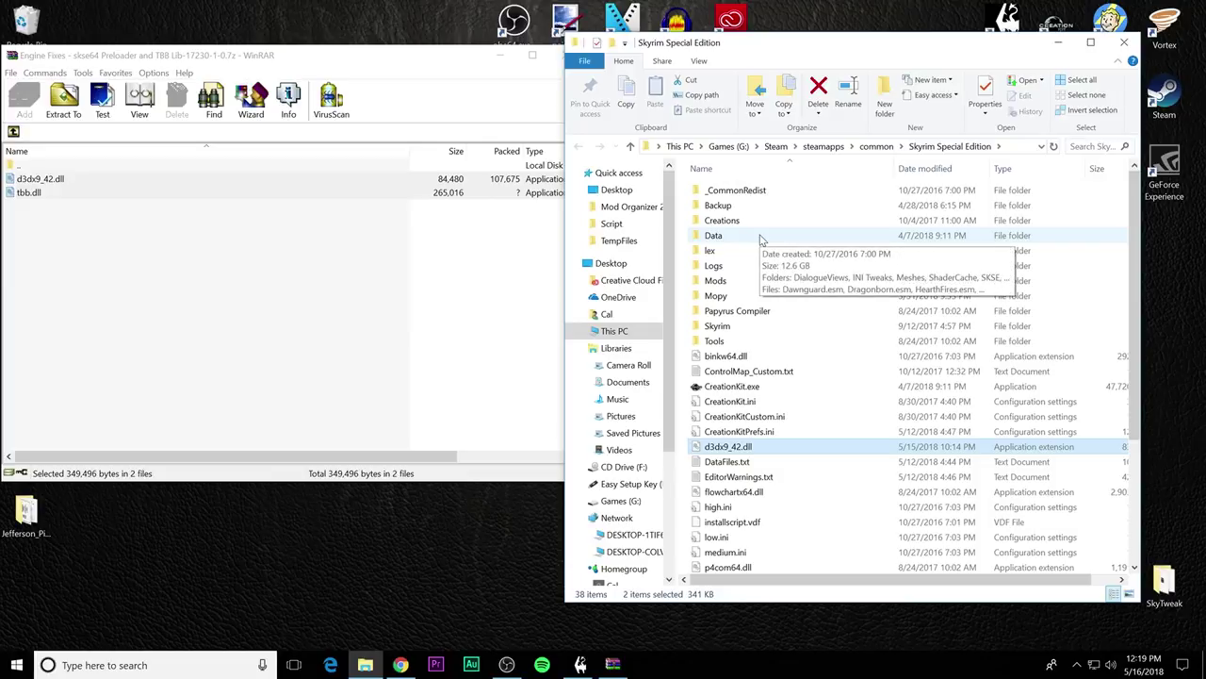
pyautogui.click(554, 55)
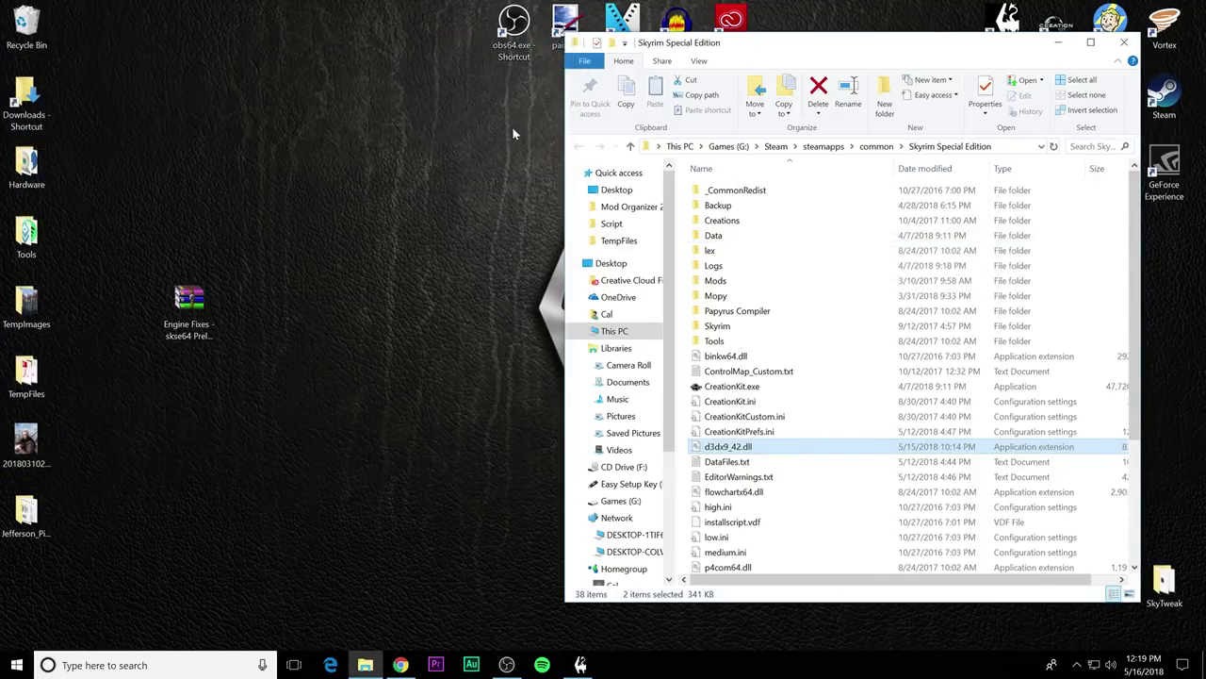
pyautogui.click(1123, 42)
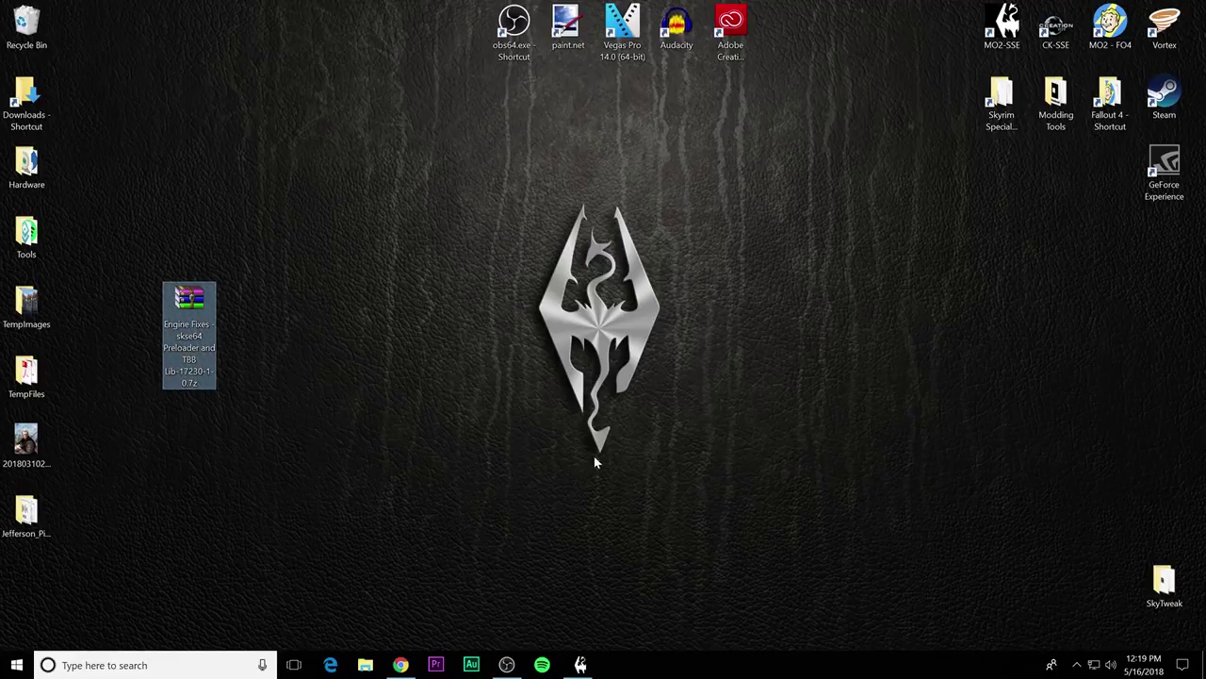
# Switch to Mod Organizer, begin a manual install of the Part 1 Engine Fixes download, and set its data folder as the data directory
pyautogui.click(580, 664)
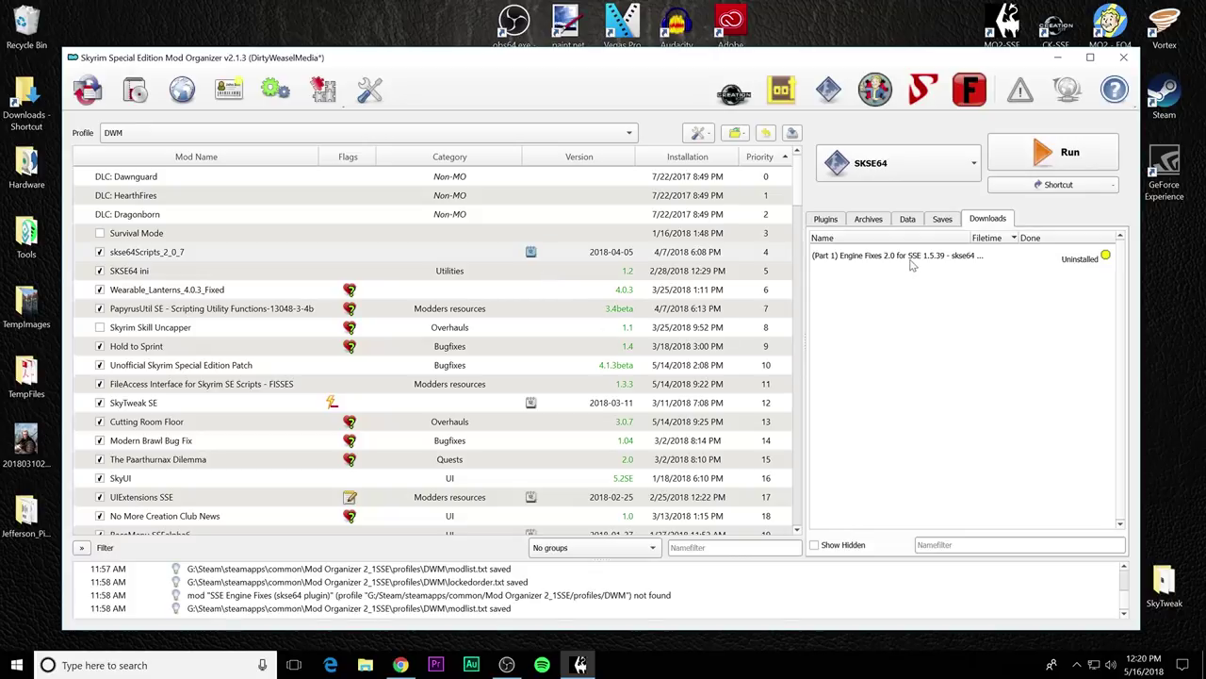
pyautogui.moveTo(911, 265)
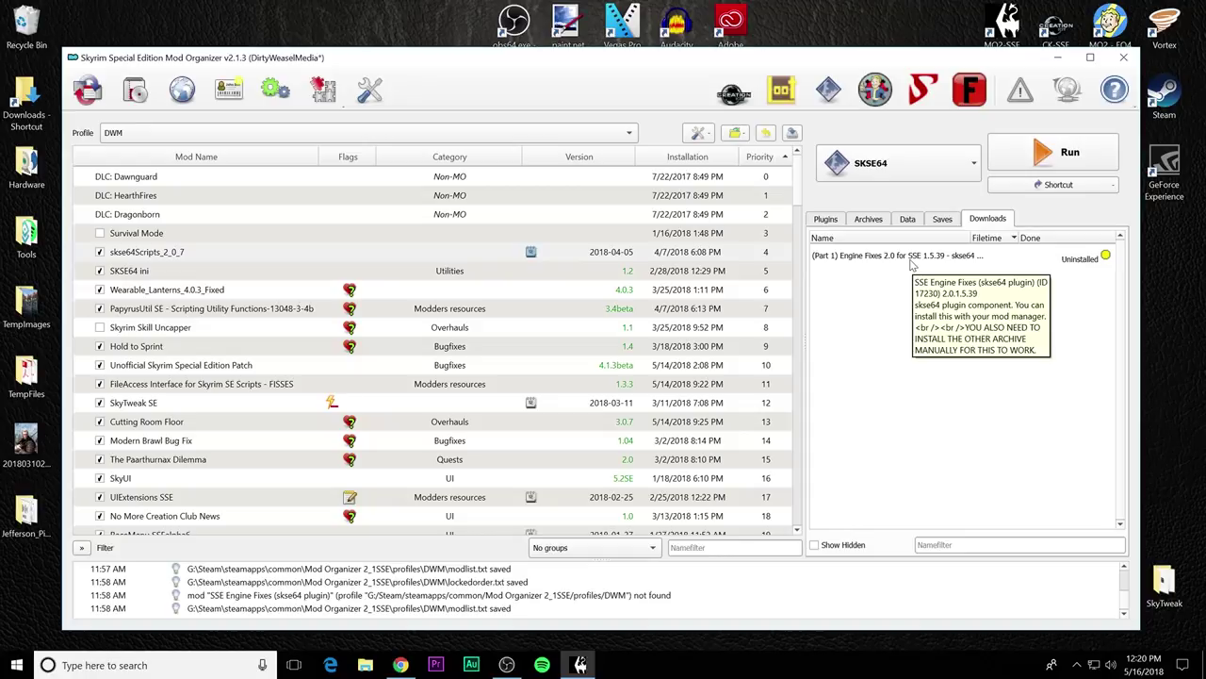
pyautogui.doubleClick(911, 265)
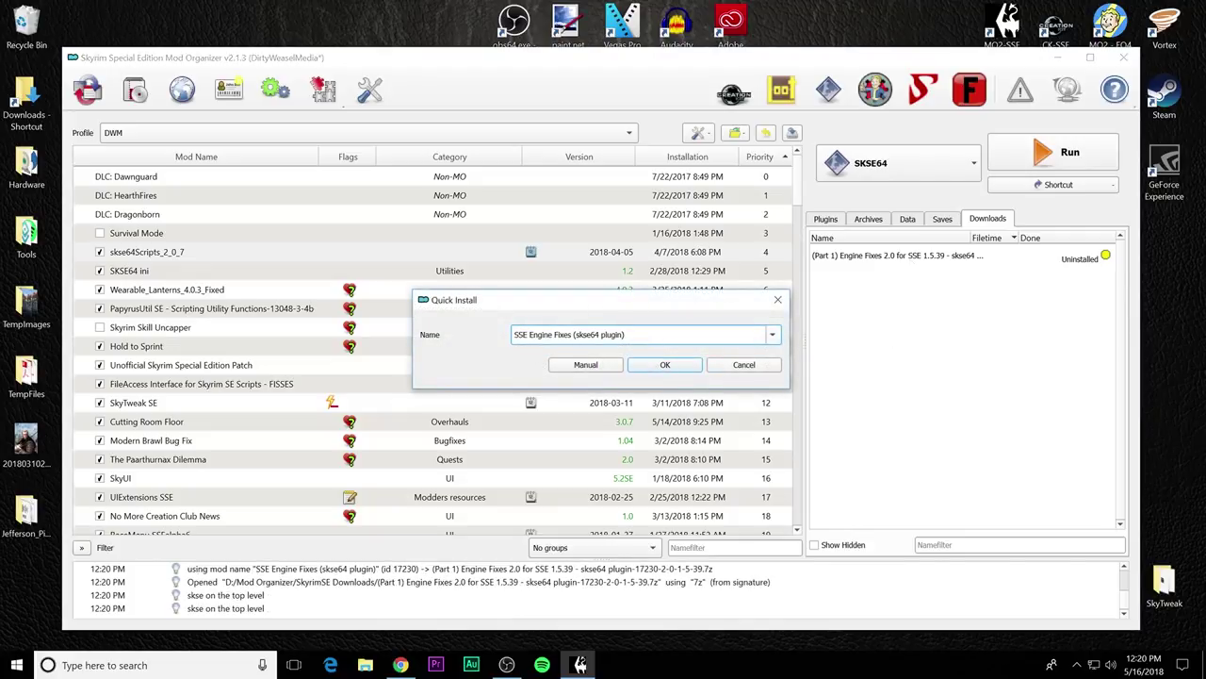
pyautogui.click(597, 367)
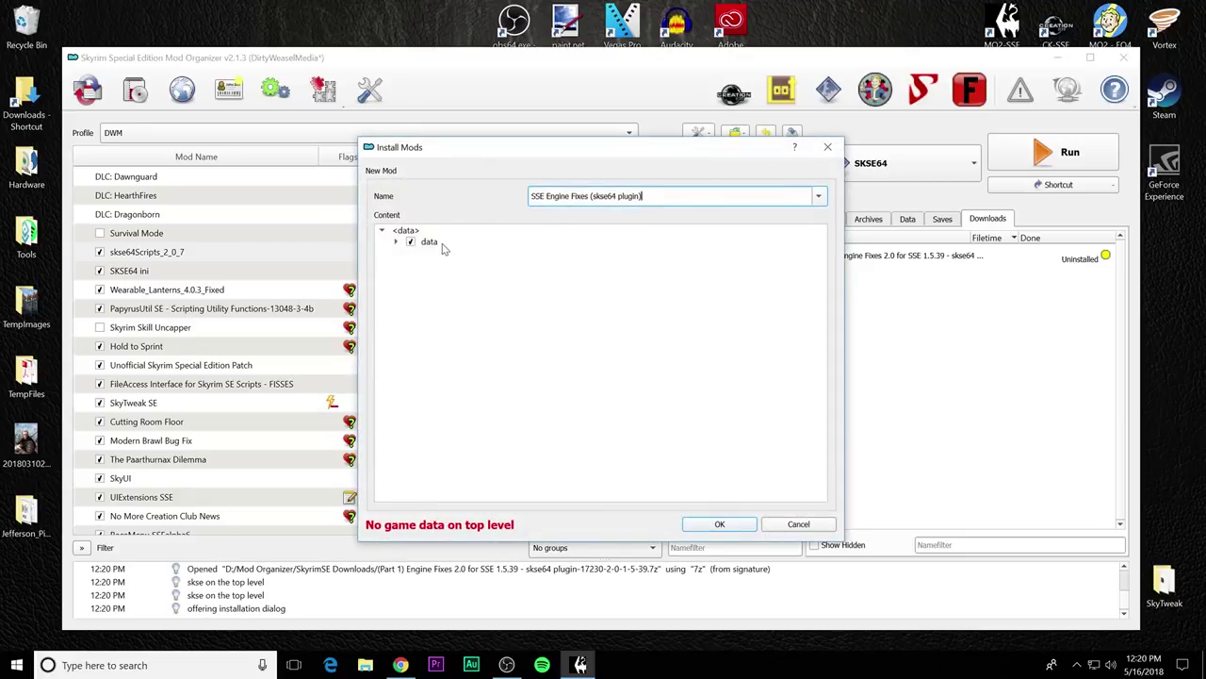
pyautogui.click(445, 247)
pyautogui.rightClick(443, 245)
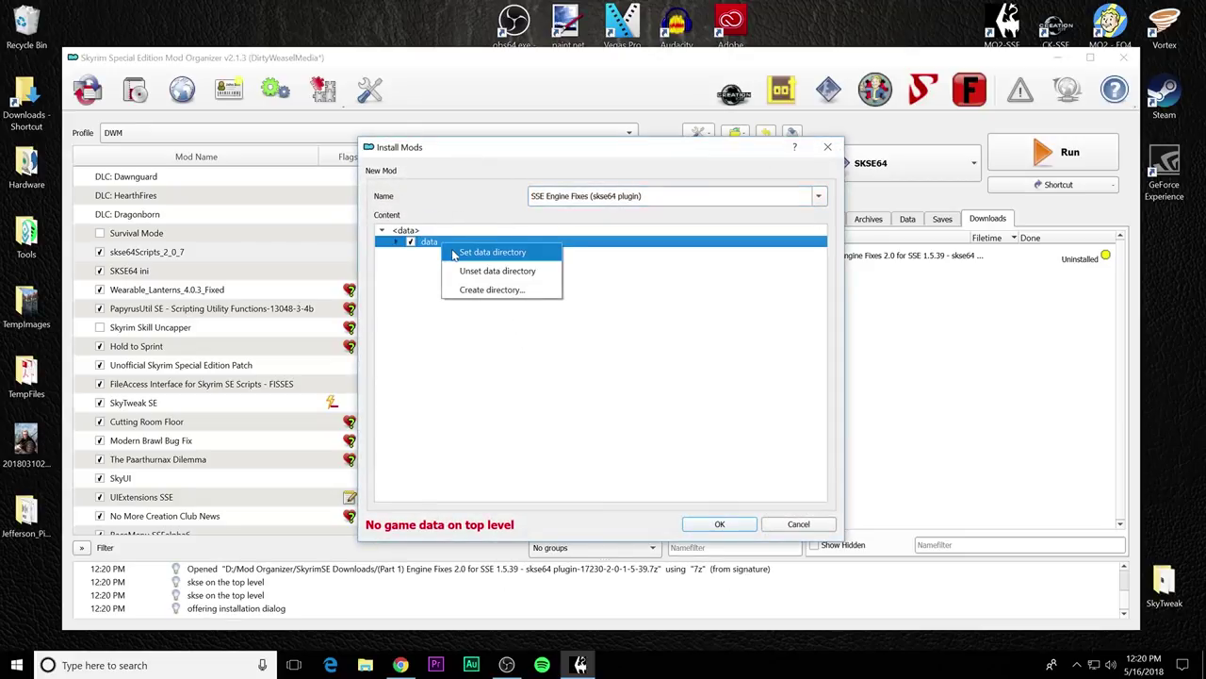
pyautogui.click(454, 252)
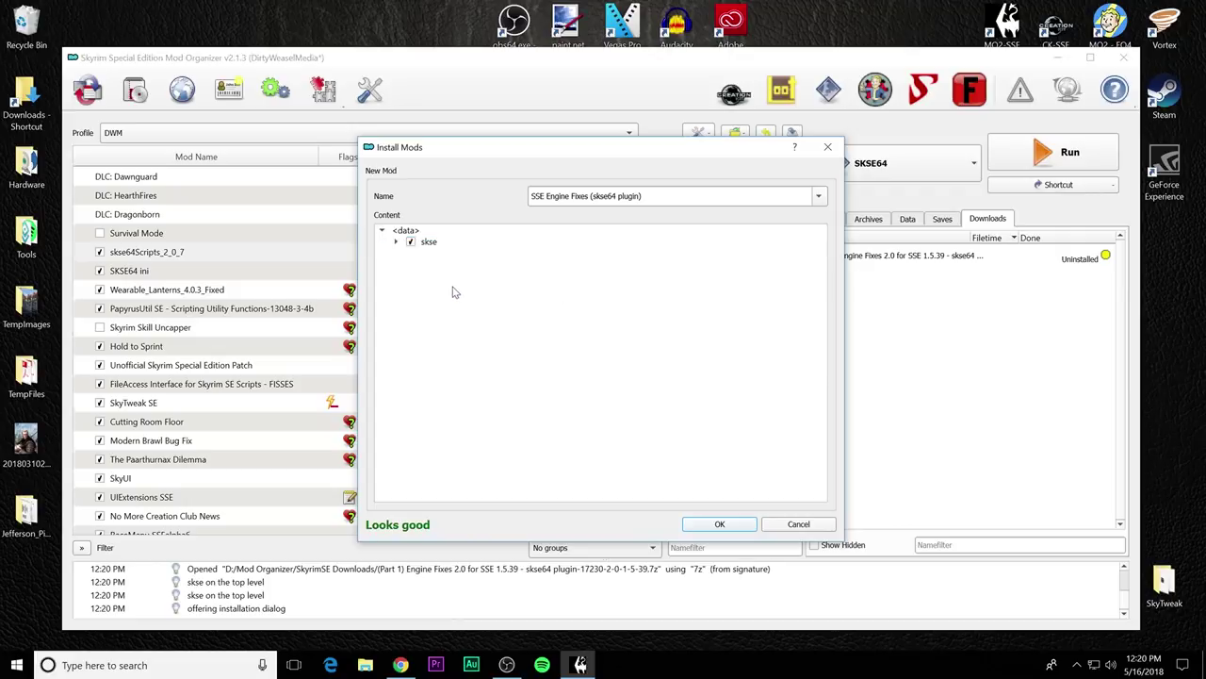
# Inspect the contents of the skse and plugins folders and complete the SSE Engine Fixes (skse64 plugin) installation
pyautogui.click(397, 243)
pyautogui.click(410, 254)
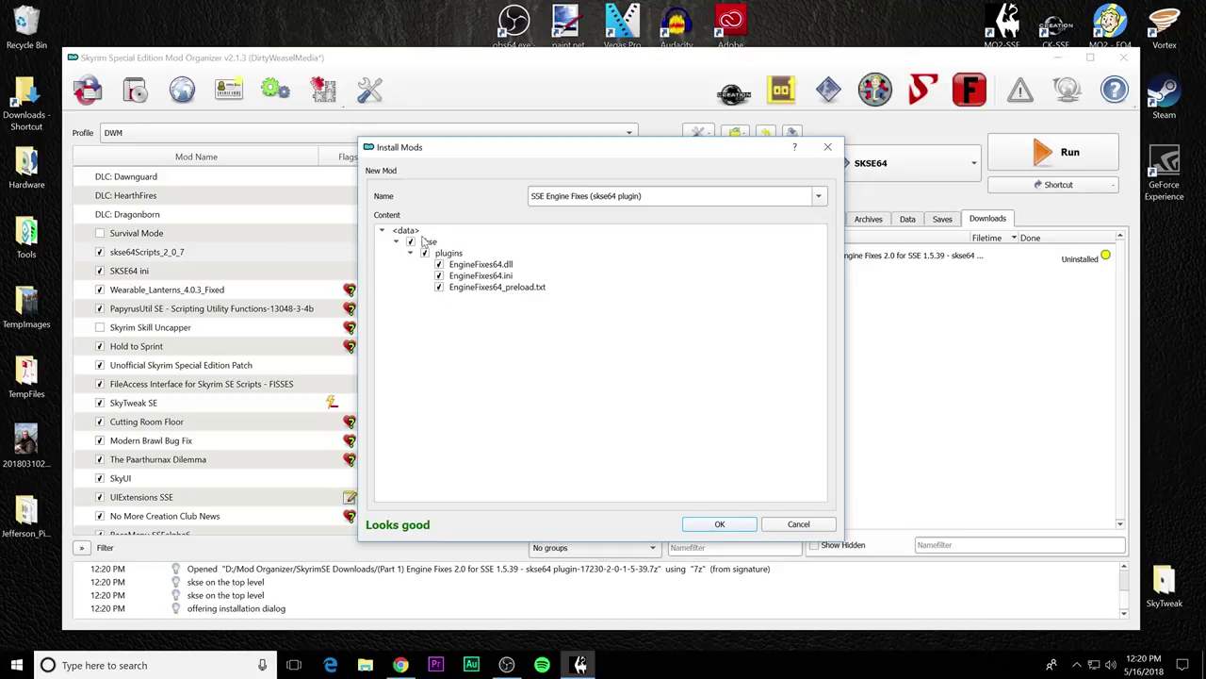
pyautogui.click(753, 525)
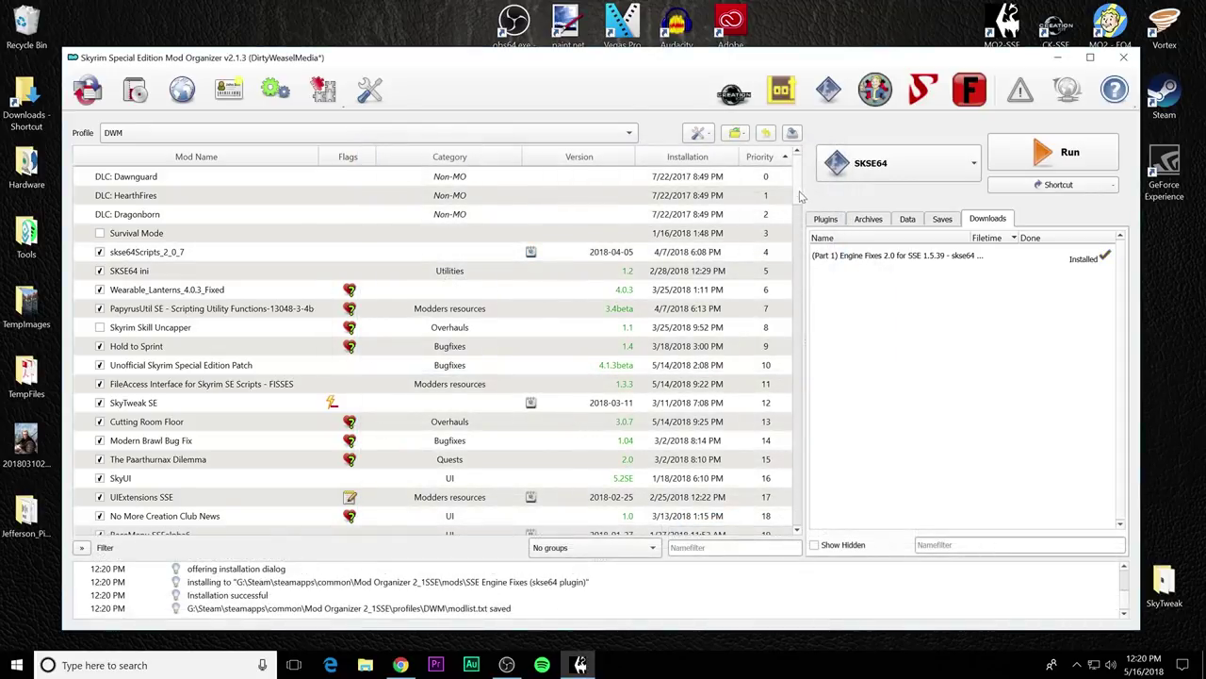
# Enable SSE Engine Fixes (skse64 plugin) and move it in the mod order to directly below SKSE64 ini
pyautogui.moveTo(799, 195); pyautogui.dragTo(803, 512)
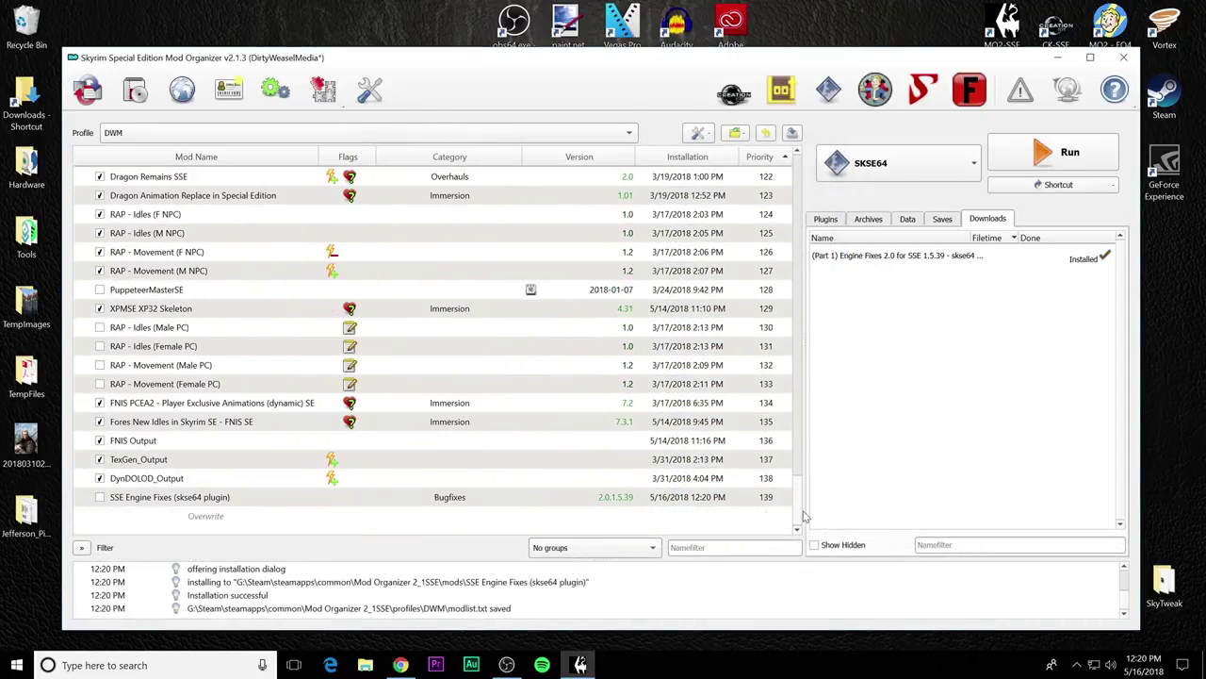
pyautogui.click(135, 501)
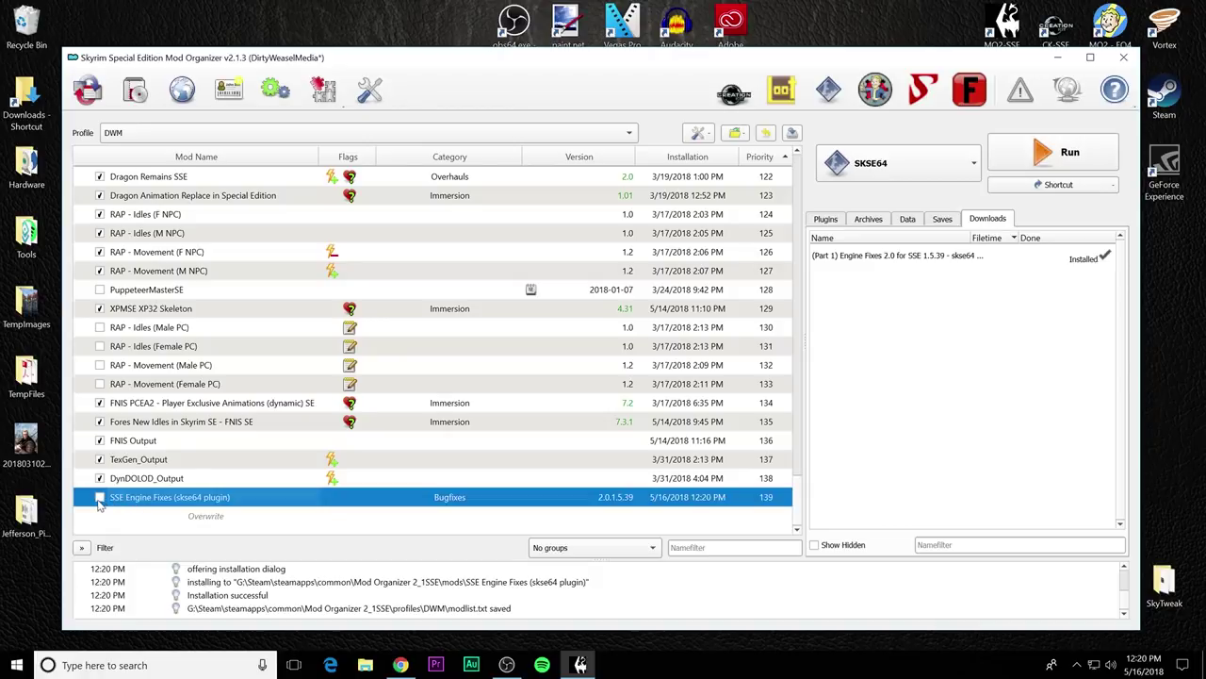
pyautogui.click(99, 499)
pyautogui.moveTo(179, 501); pyautogui.dragTo(198, 283)
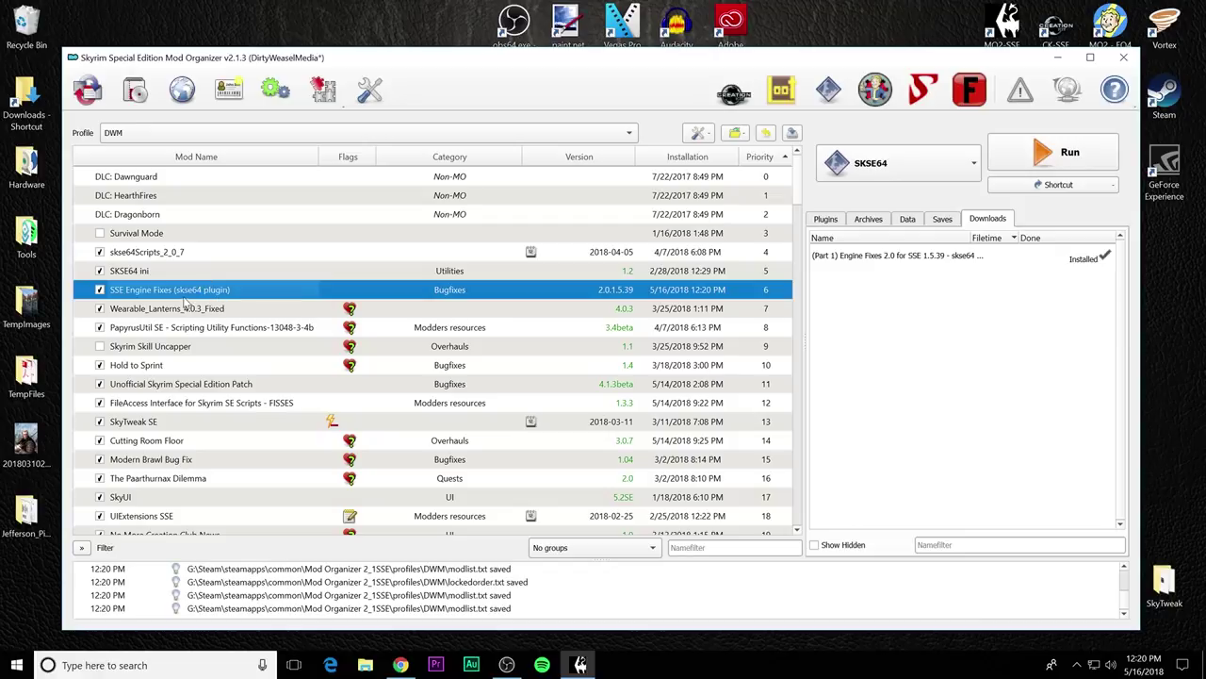
pyautogui.click(131, 259)
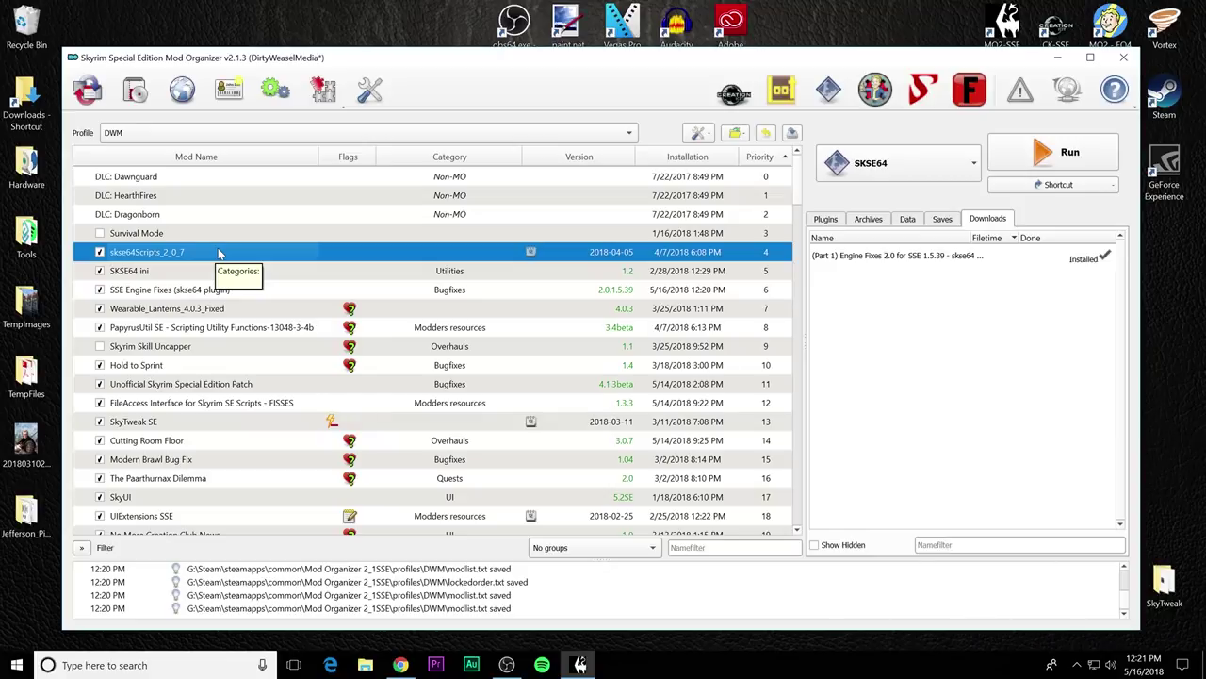
# Check the mod order of skse64Scripts_2_0_7, SKSE64 ini and SSE Engine Fixes (skse64 plugin)
pyautogui.click(184, 272)
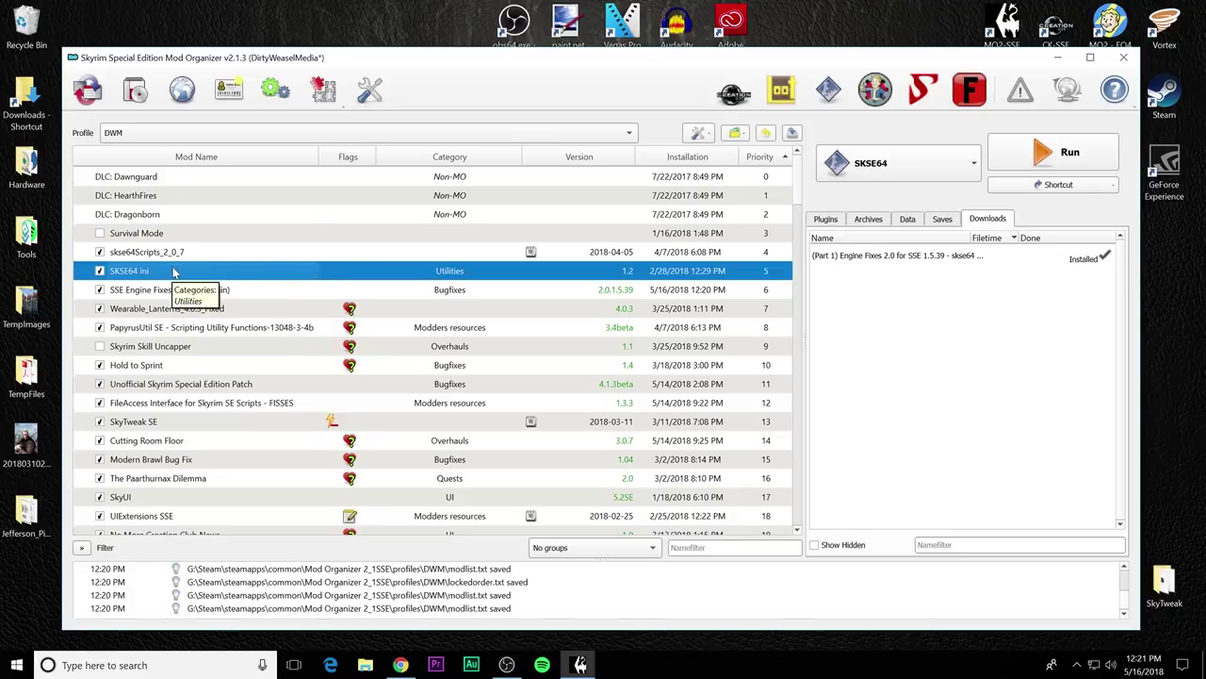
pyautogui.click(141, 290)
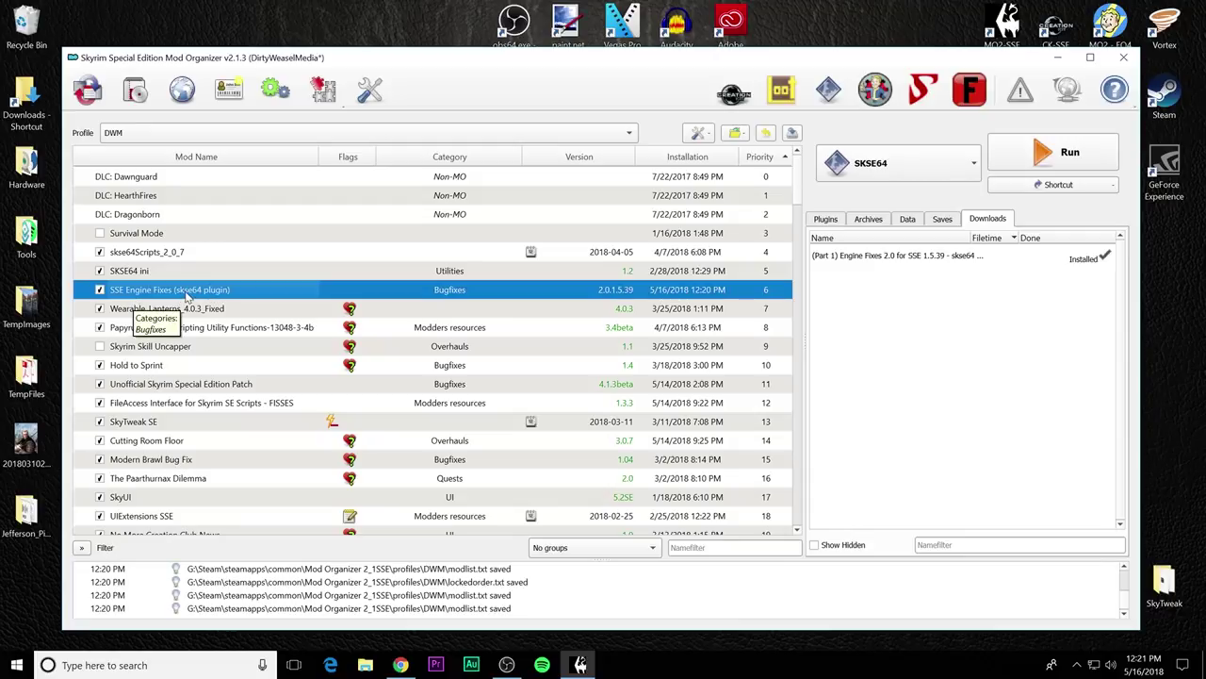
pyautogui.click(157, 273)
pyautogui.click(158, 254)
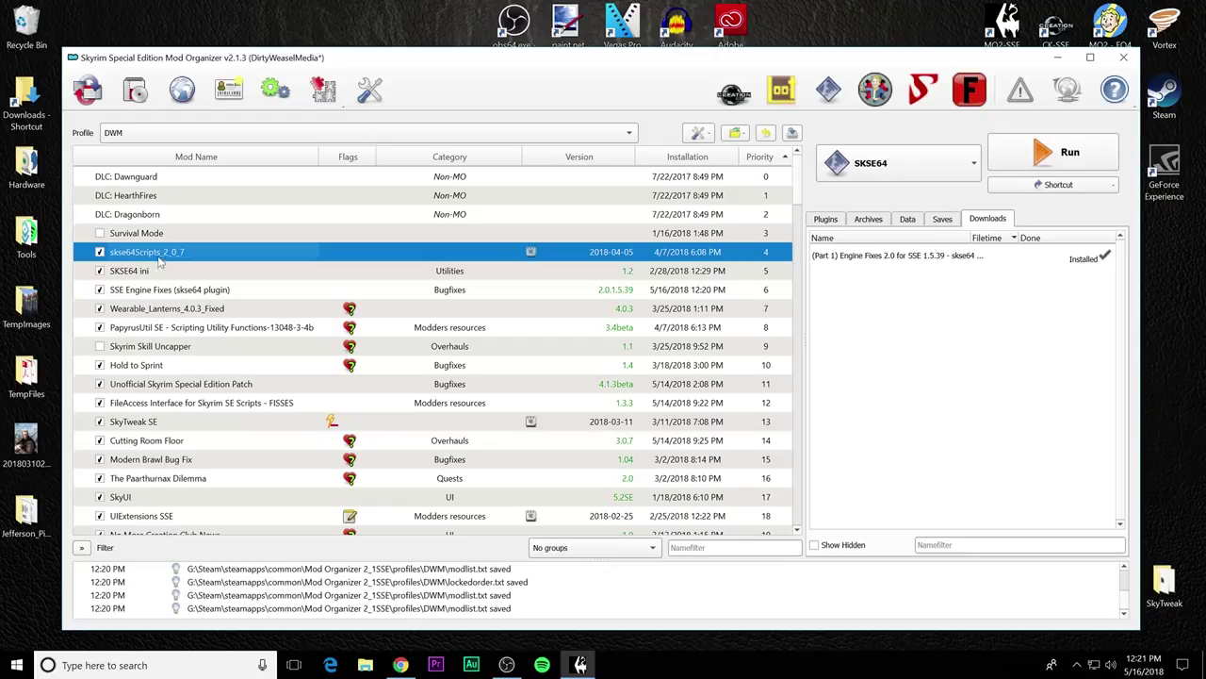
pyautogui.click(157, 272)
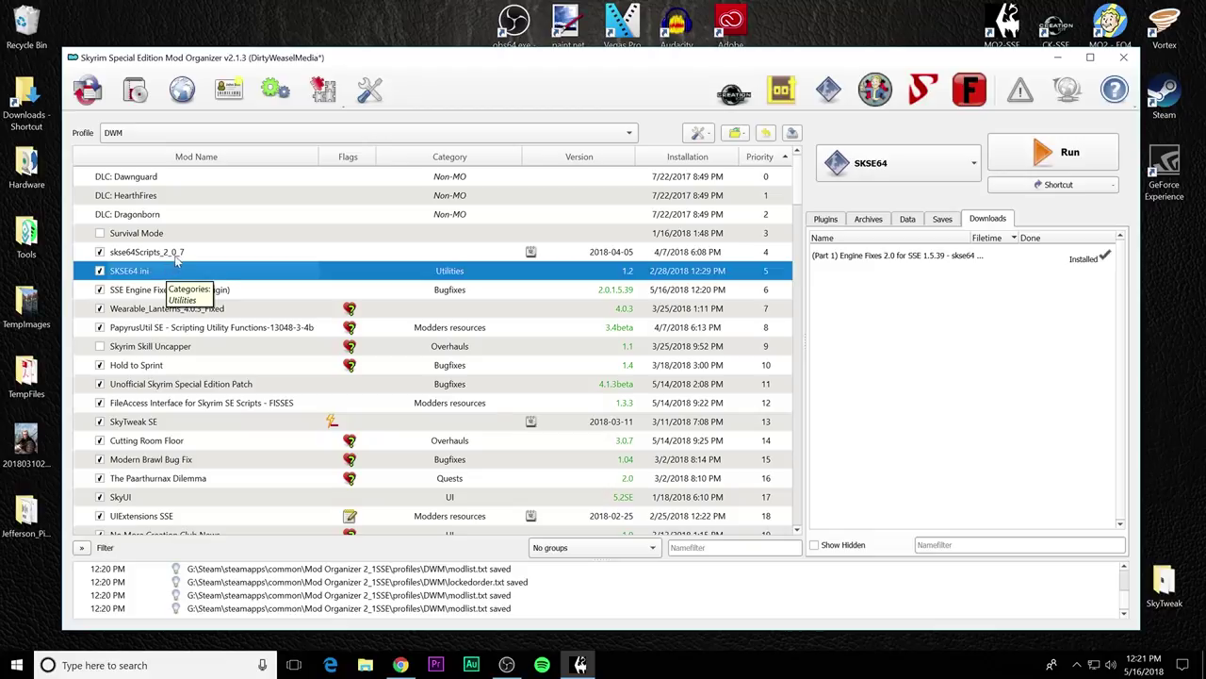
pyautogui.click(179, 254)
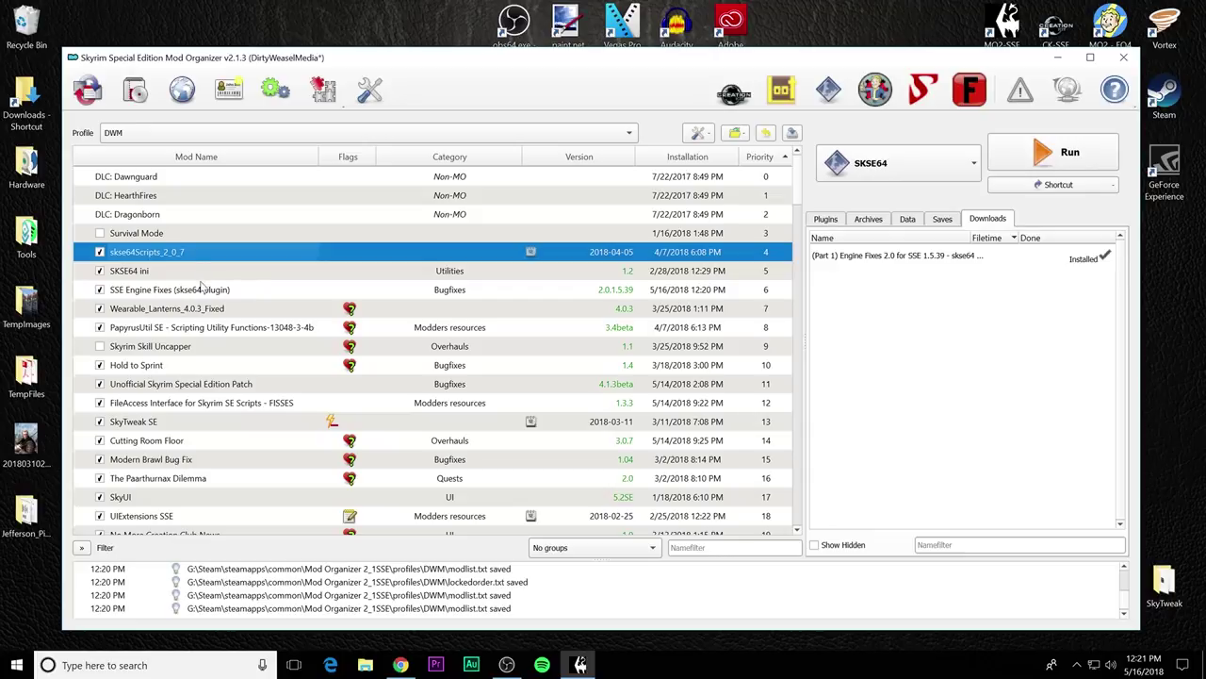
# Move SSE Engine Fixes (skse64 plugin) above skse64Scripts_2_0_7 and return it to directly below SKSE64 ini
pyautogui.moveTo(200, 291); pyautogui.dragTo(199, 245)
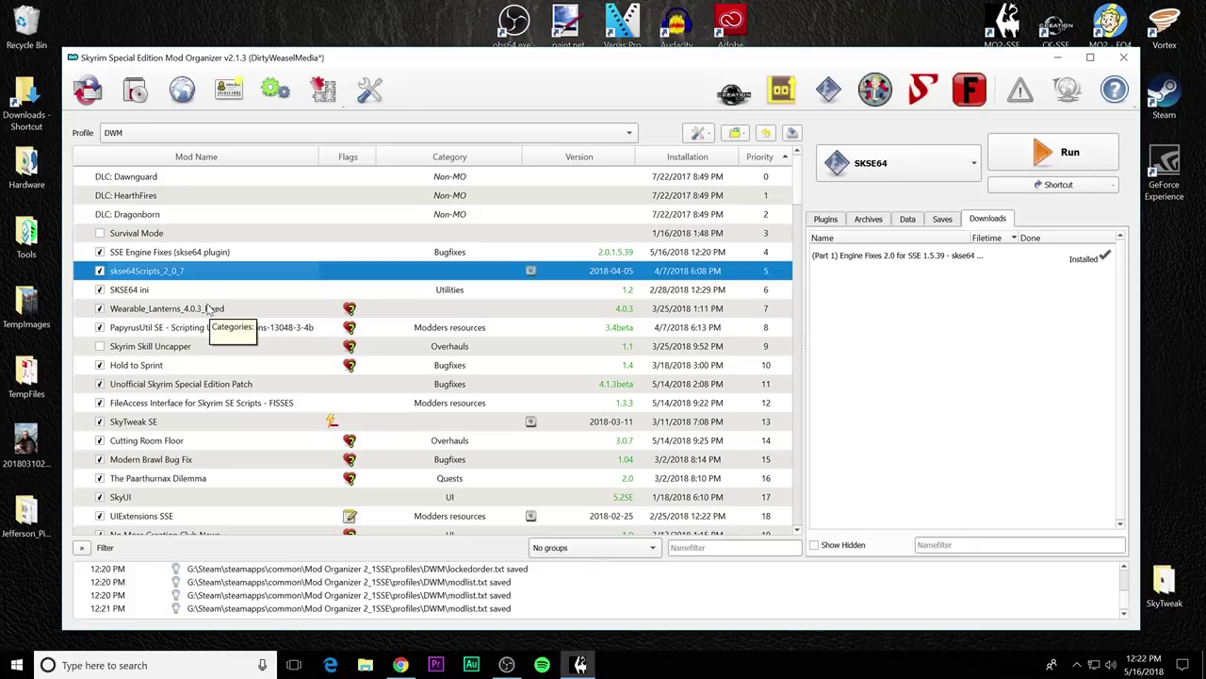
pyautogui.moveTo(234, 252); pyautogui.dragTo(233, 294)
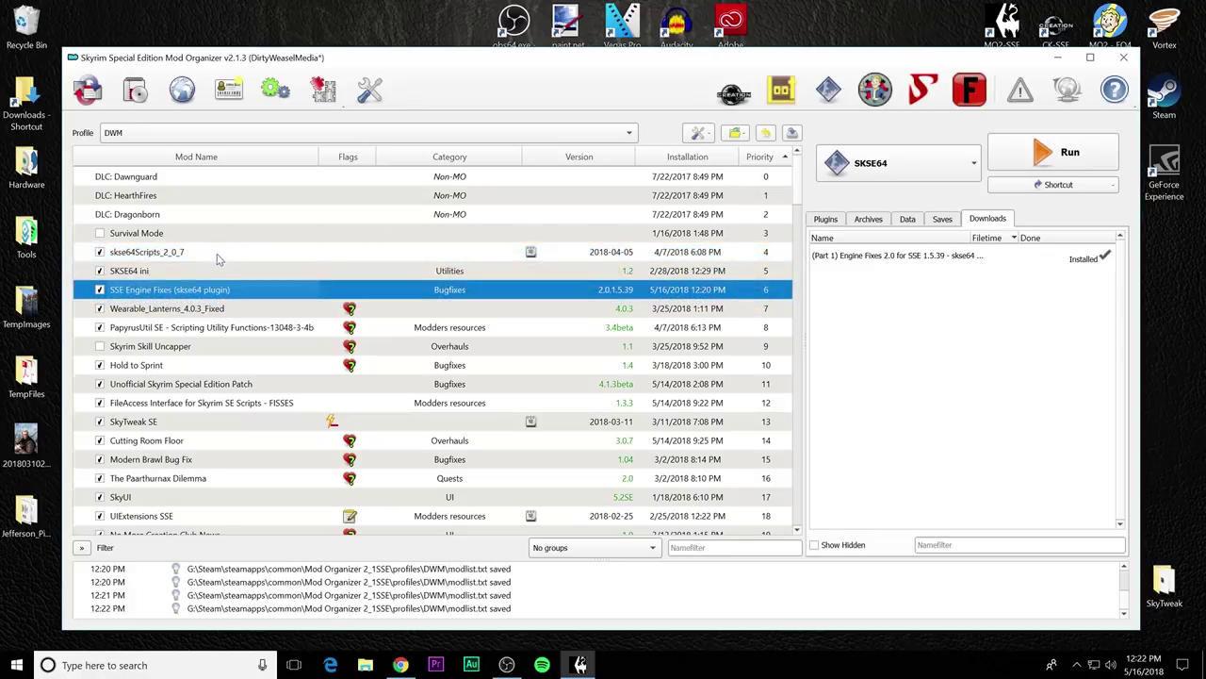
# Recheck that SSE Engine Fixes (skse64 plugin) follows the two SKSE64 entries in the mod order
pyautogui.click(217, 273)
pyautogui.click(223, 252)
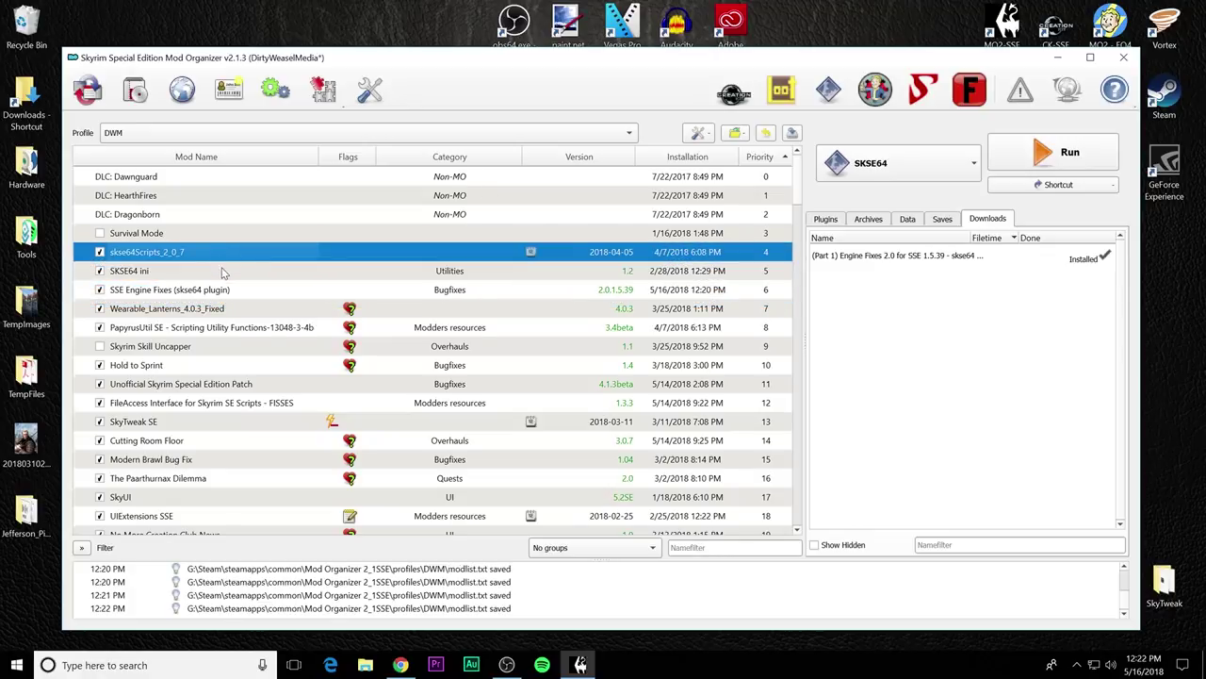
pyautogui.click(224, 275)
pyautogui.click(234, 293)
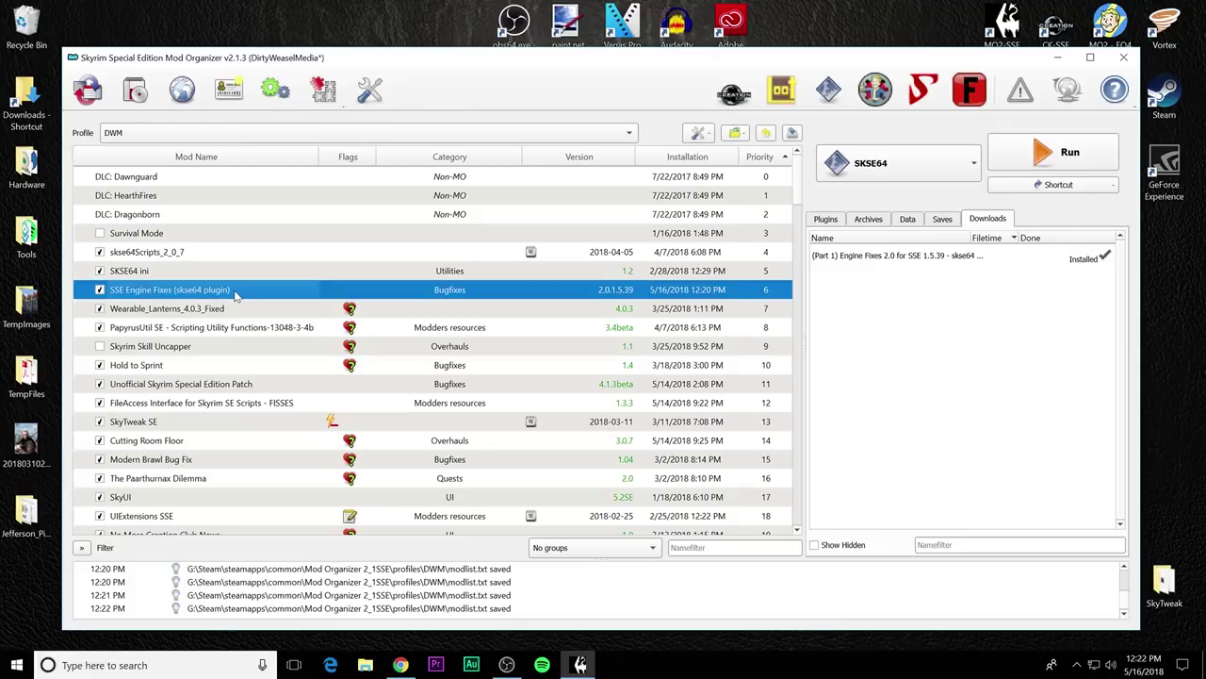
pyautogui.click(192, 255)
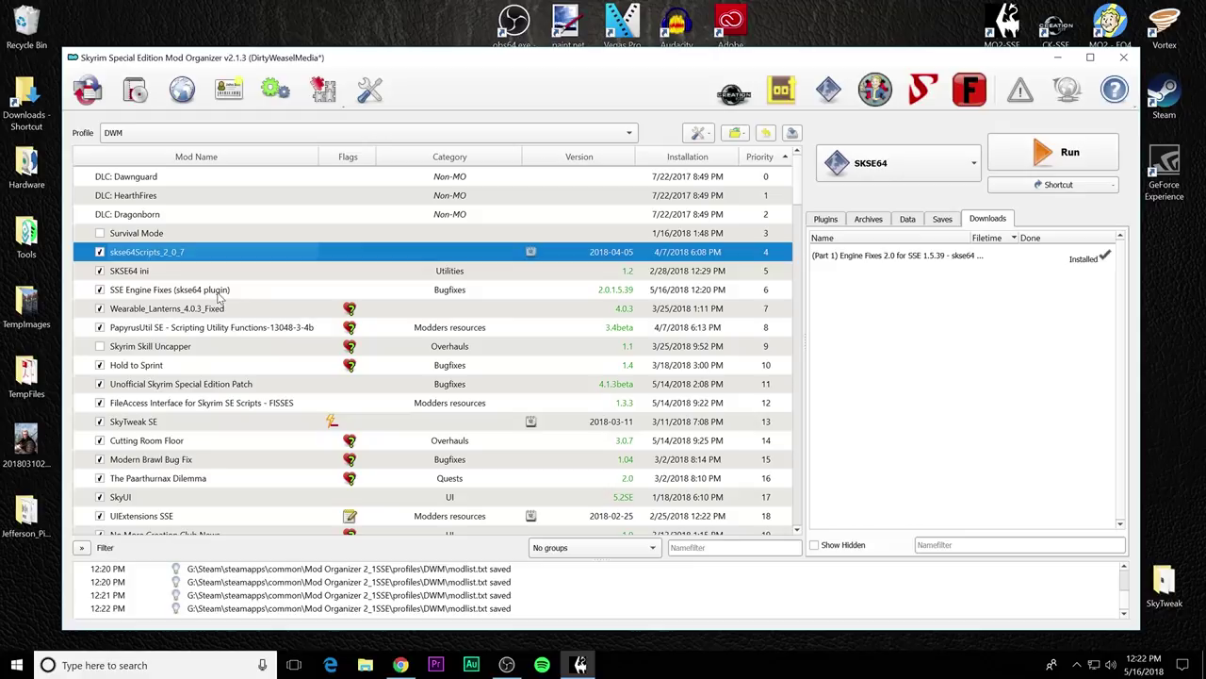
pyautogui.click(219, 294)
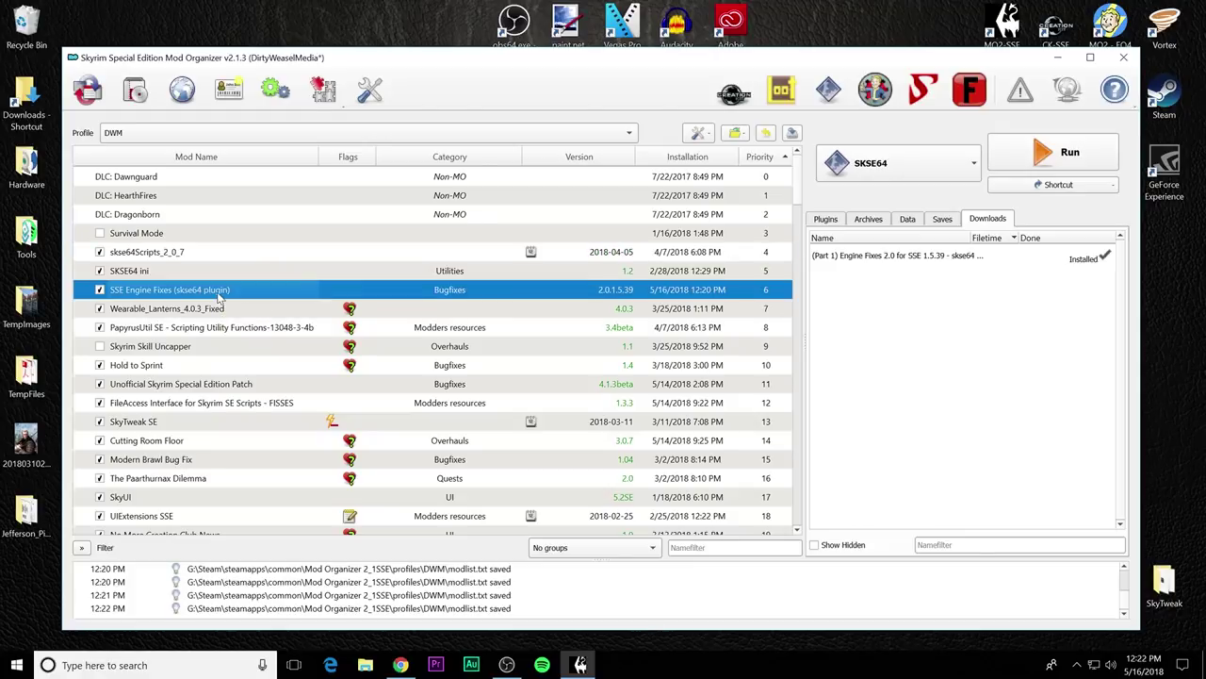
# Open the skse/plugins/EngineFixes64.ini file of SSE Engine Fixes (skse64 plugin) within its mod information
pyautogui.doubleClick(219, 292)
pyautogui.click(305, 115)
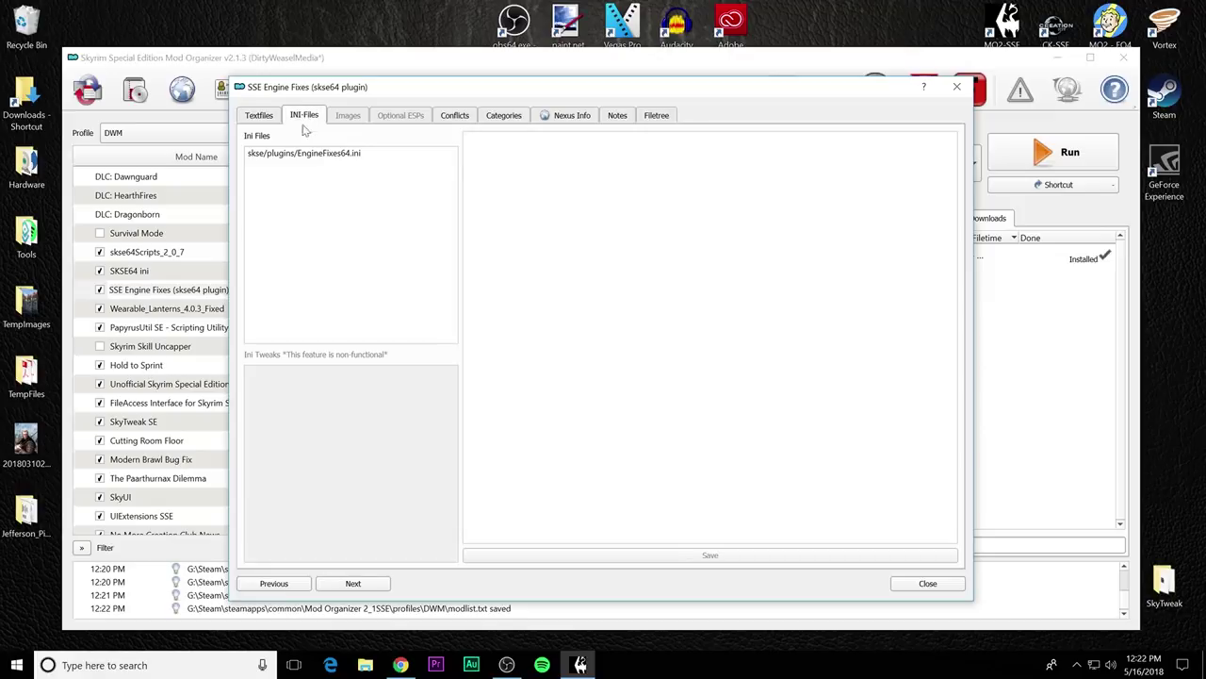
pyautogui.click(299, 153)
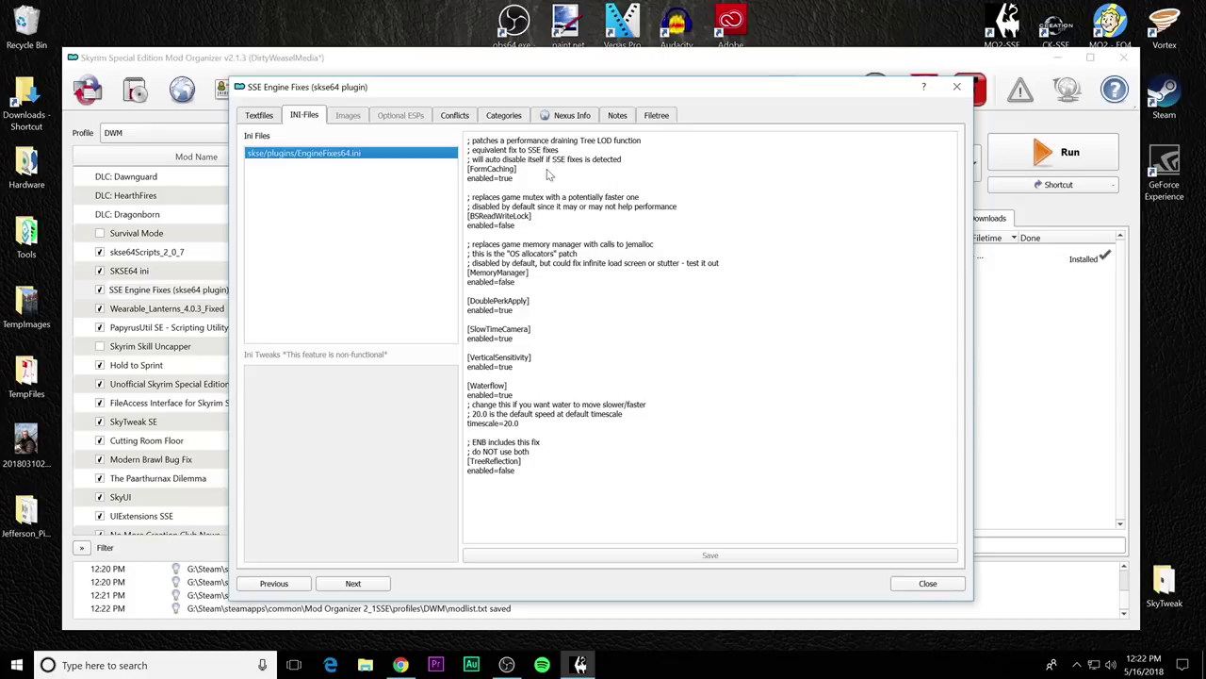
# Examine the FormCaching setting and the comment about its automatic disabling in EngineFixes64.ini
pyautogui.click(546, 179)
pyautogui.hotkey('shift', 'Up')
pyautogui.hotkey('shift', 'Home')
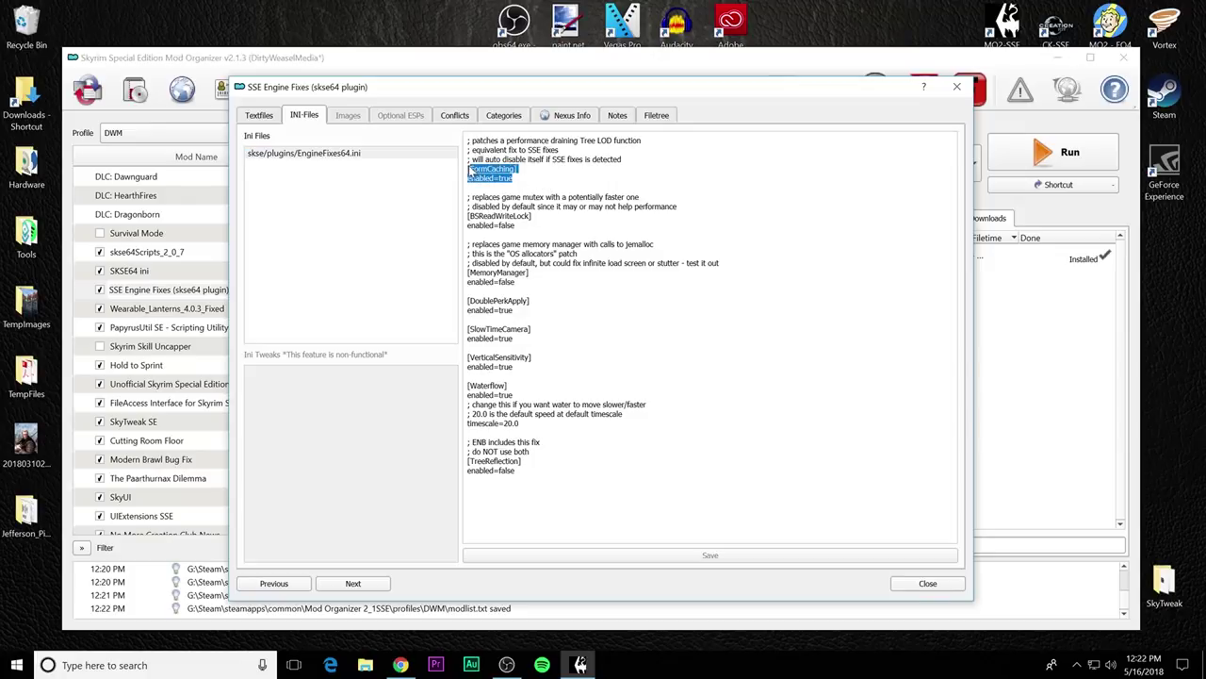
pyautogui.click(527, 167)
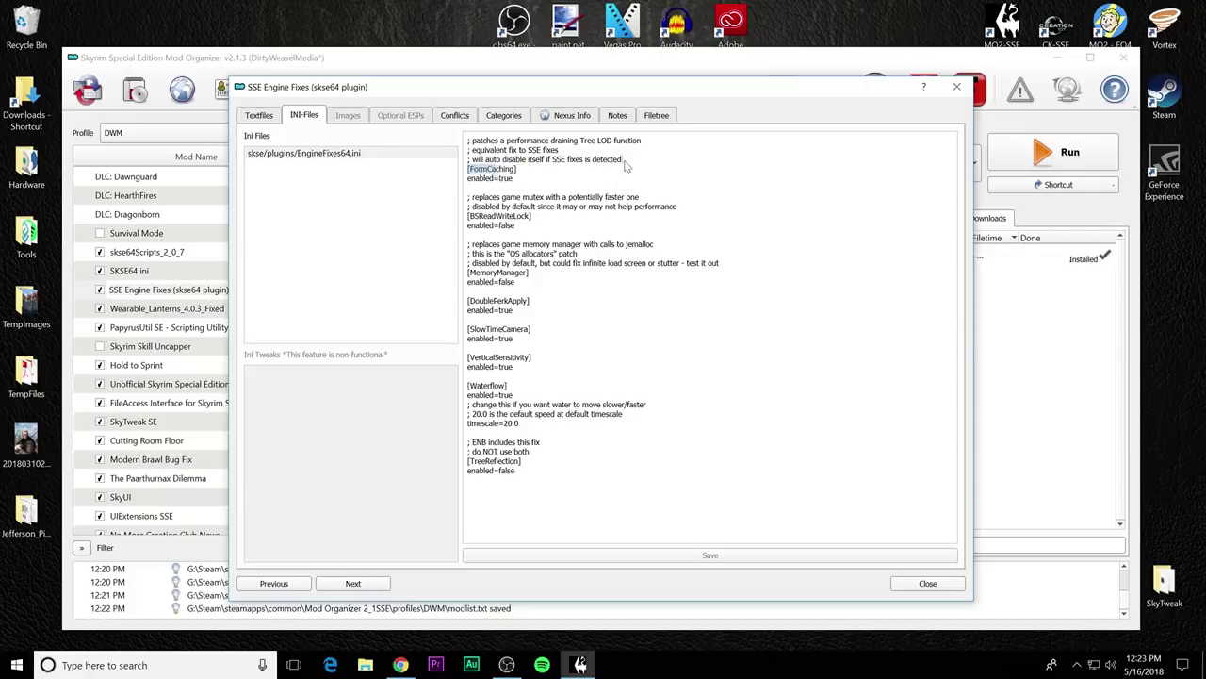
pyautogui.moveTo(622, 160); pyautogui.dragTo(473, 165)
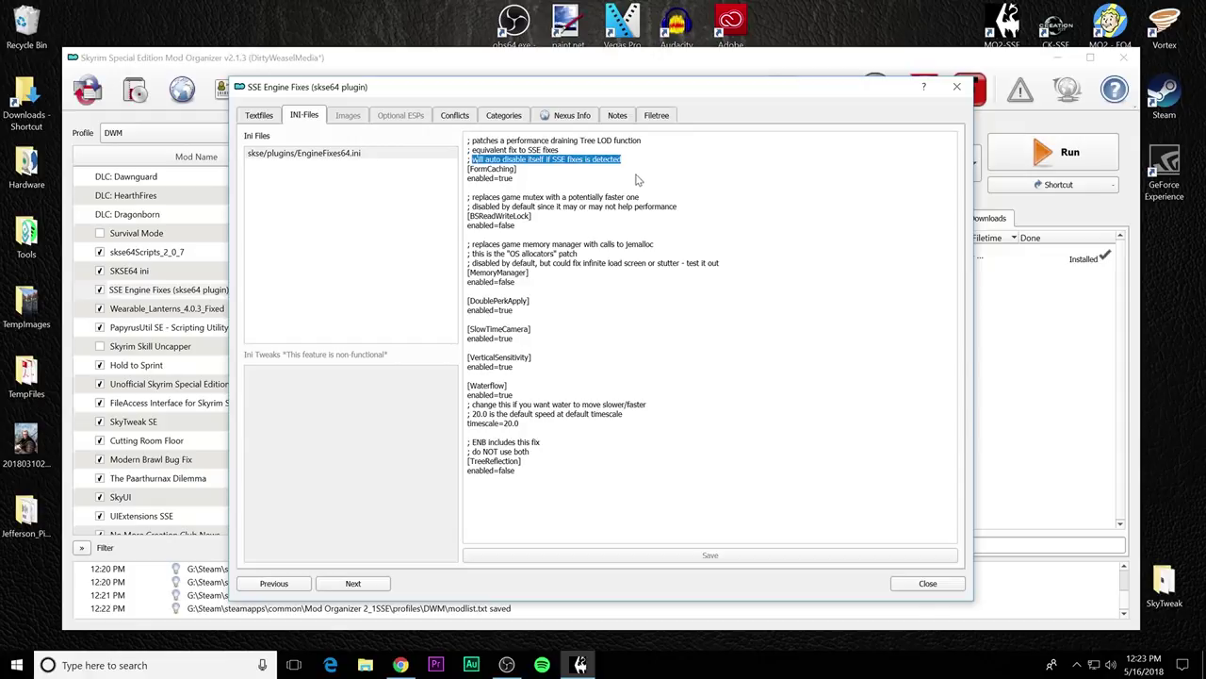
pyautogui.click(533, 183)
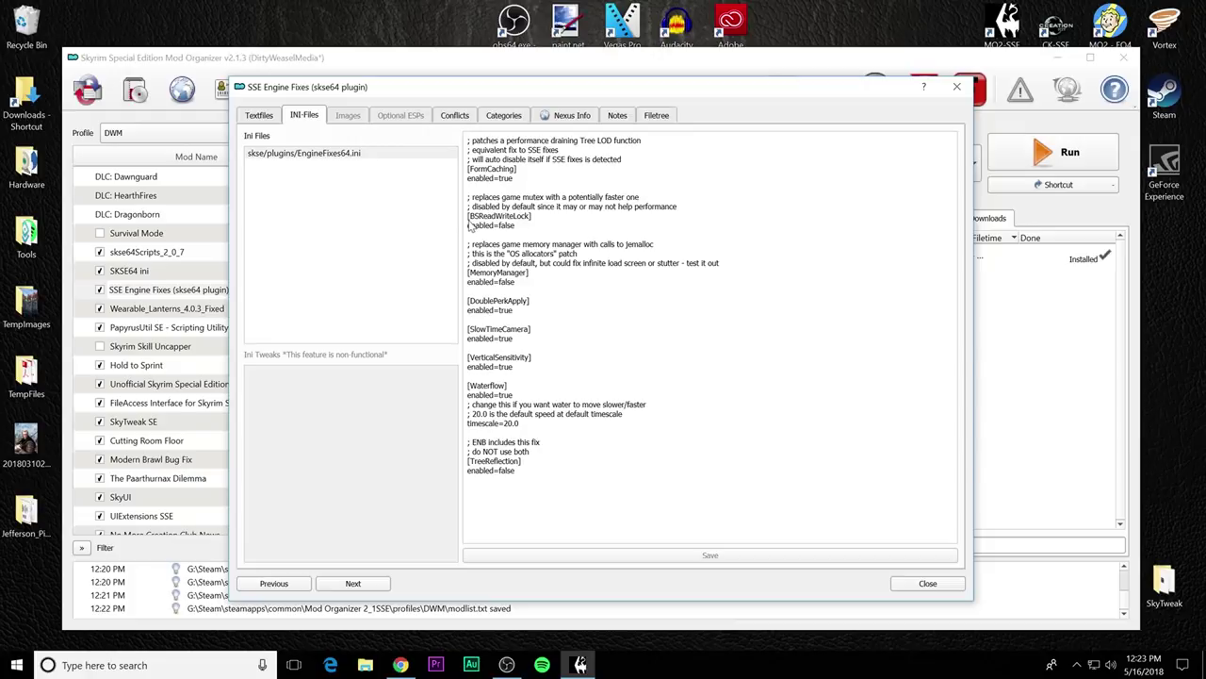
# Set enabled to true in the BSReadWriteLock section of EngineFixes64.ini
pyautogui.moveTo(471, 226); pyautogui.dragTo(469, 216)
pyautogui.click(494, 199)
pyautogui.moveTo(515, 227); pyautogui.dragTo(499, 228)
pyautogui.write('tr')
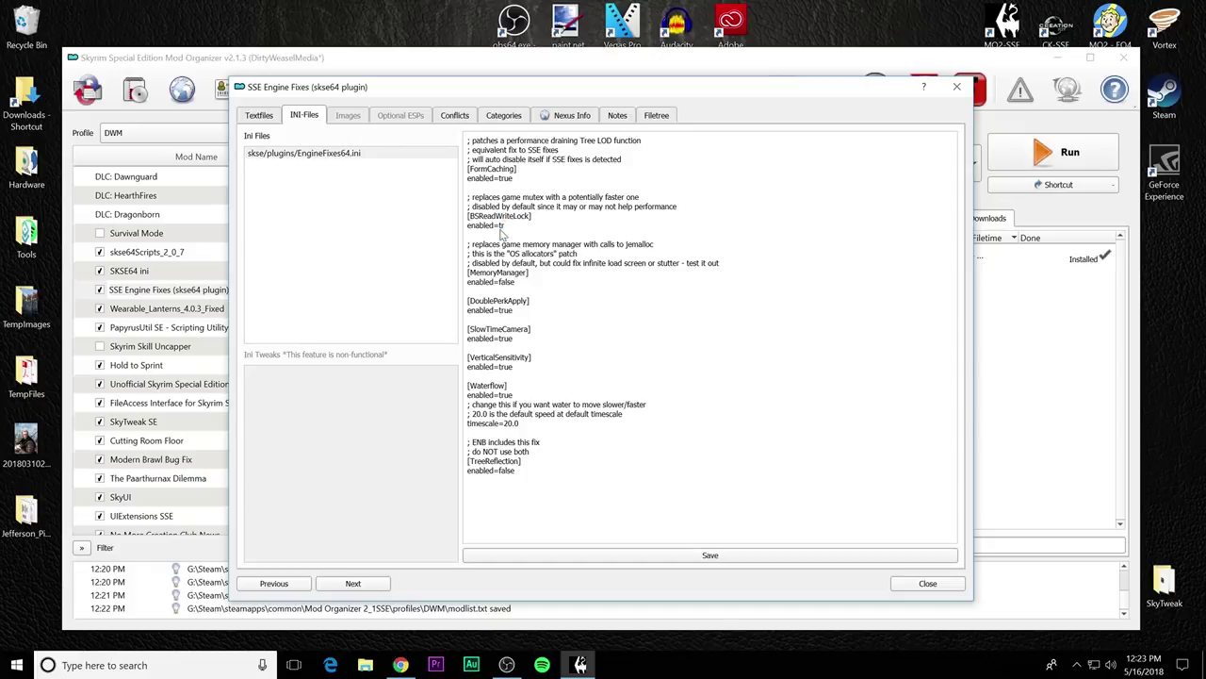
pyautogui.write('ue')
pyautogui.click(556, 216)
# Read the comment on load screens and stutter and set enabled to true in the MemoryManager section
pyautogui.click(537, 275)
pyautogui.moveTo(515, 283); pyautogui.dragTo(471, 275)
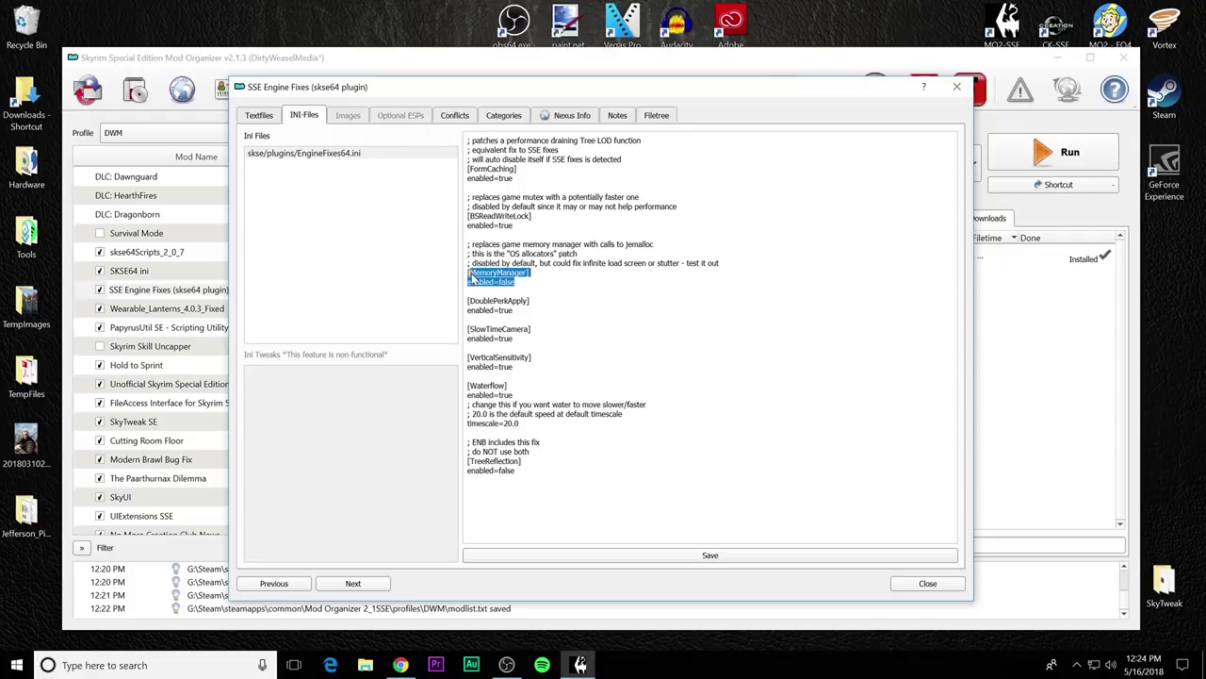
pyautogui.click(526, 287)
pyautogui.moveTo(553, 264); pyautogui.dragTo(682, 268)
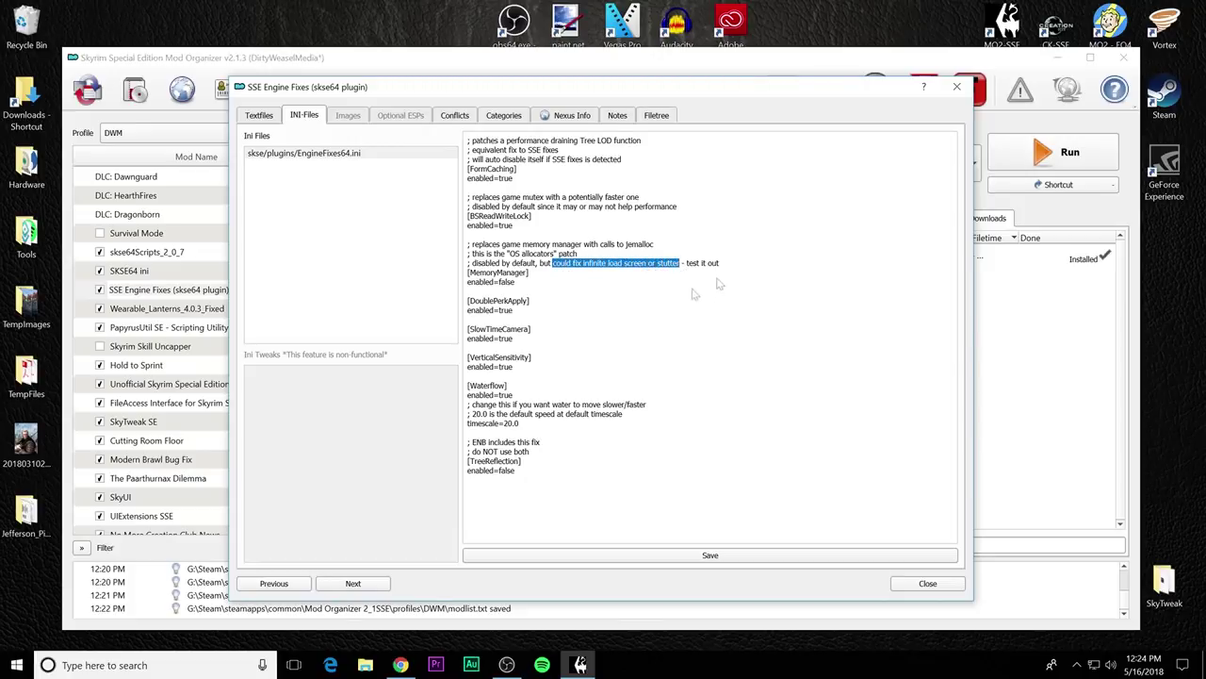
pyautogui.click(527, 284)
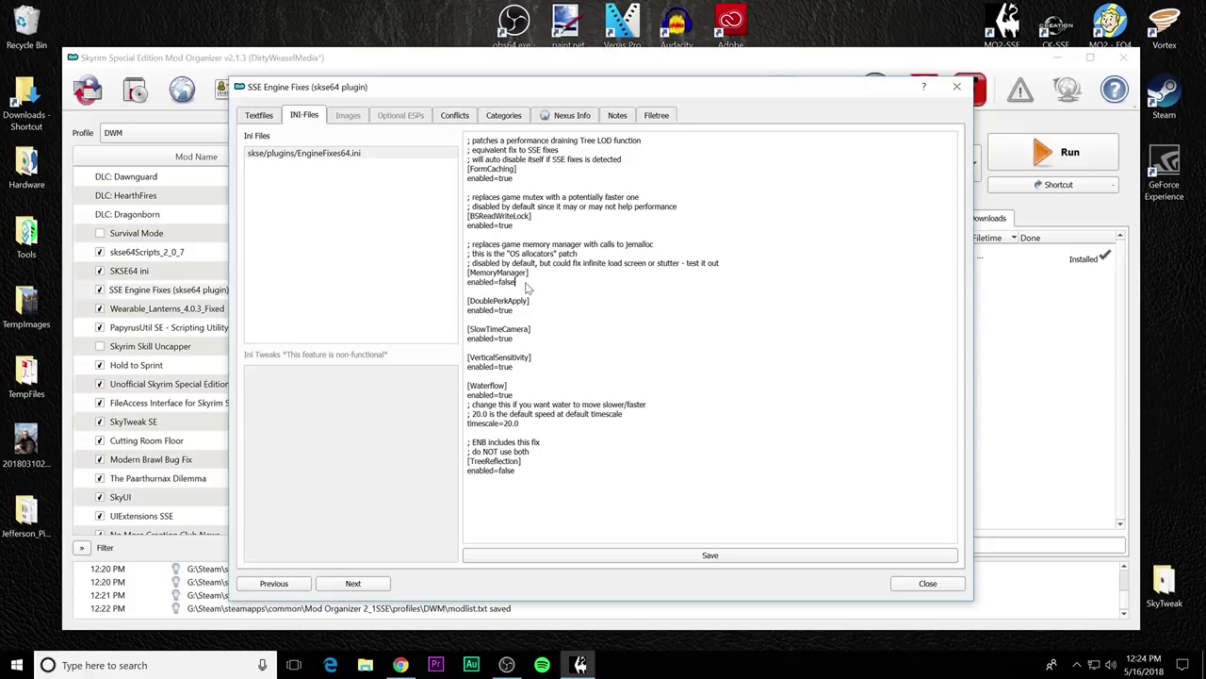
pyautogui.press('BackSpace')
pyautogui.press('BackSpace')
pyautogui.press('BackSpace')
pyautogui.press('BackSpace')
pyautogui.press('BackSpace')
pyautogui.write('true')
pyautogui.moveTo(532, 285); pyautogui.dragTo(468, 279)
pyautogui.click(524, 284)
pyautogui.doubleClick(505, 282)
pyautogui.click(536, 283)
# Review the DoublePerkApply, SlowTimeCamera, VerticalSensitivity and Waterflow settings in EngineFixes64.ini
pyautogui.click(530, 313)
pyautogui.moveTo(530, 316); pyautogui.dragTo(469, 303)
pyautogui.click(524, 319)
pyautogui.click(526, 342)
pyautogui.moveTo(528, 346); pyautogui.dragTo(468, 326)
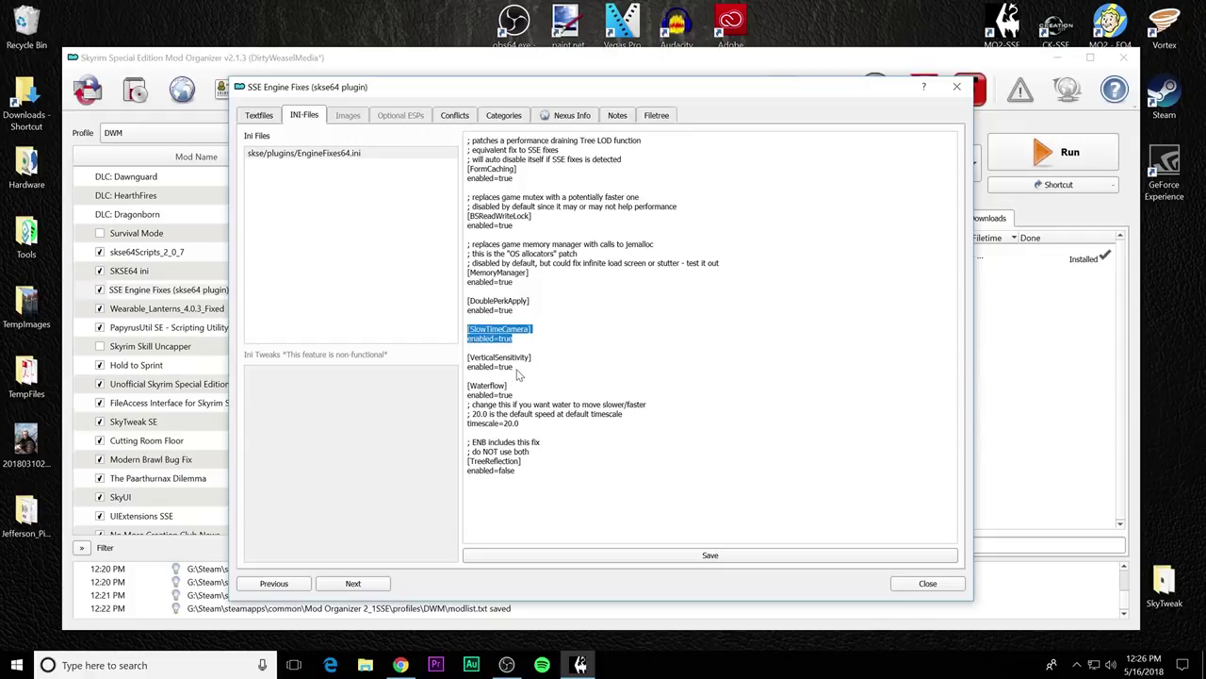
pyautogui.moveTo(517, 369); pyautogui.dragTo(471, 363)
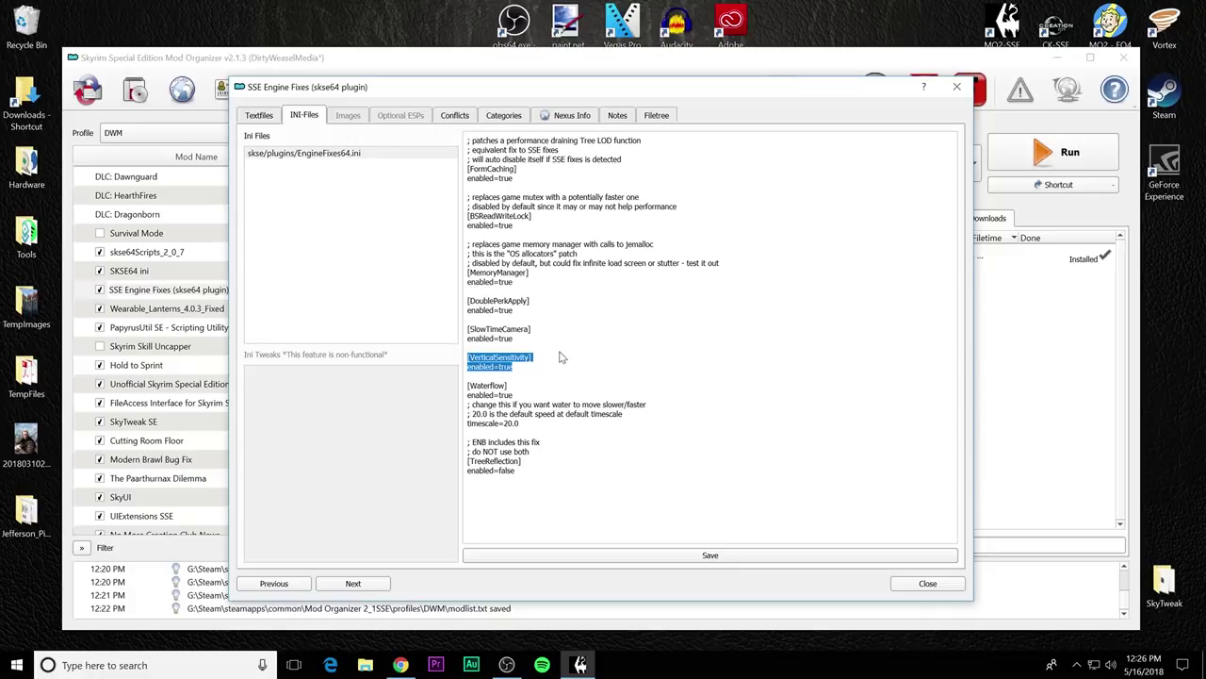
pyautogui.click(560, 355)
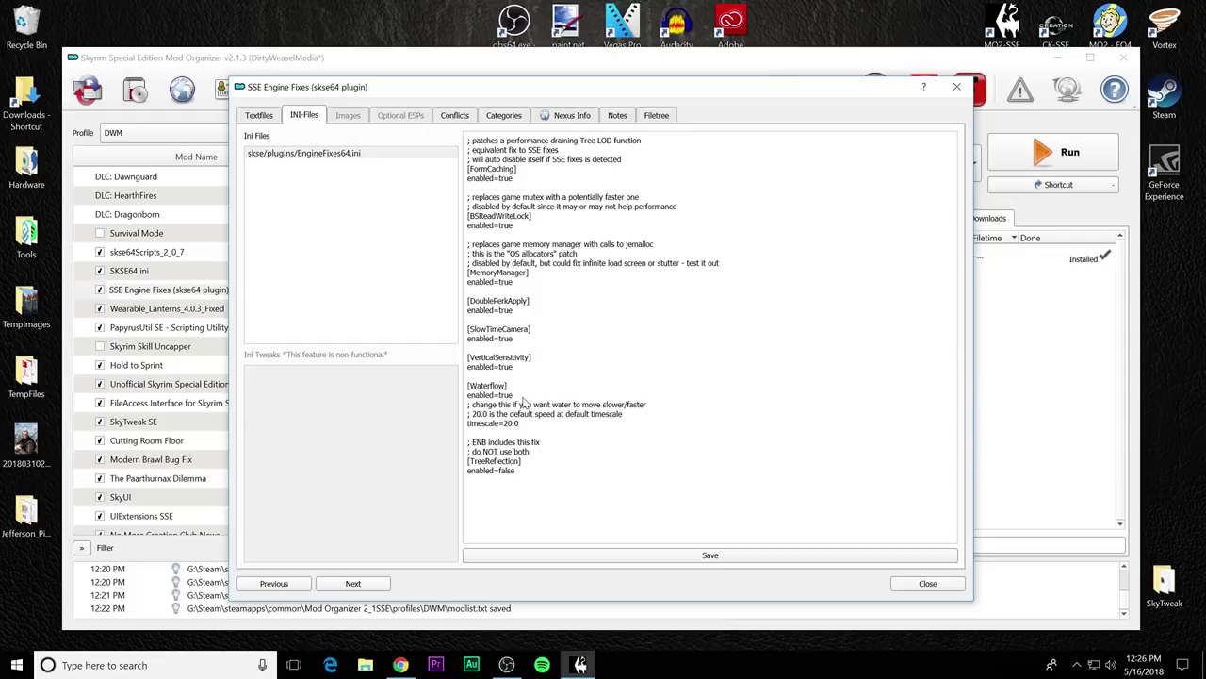
pyautogui.moveTo(525, 397); pyautogui.dragTo(466, 386)
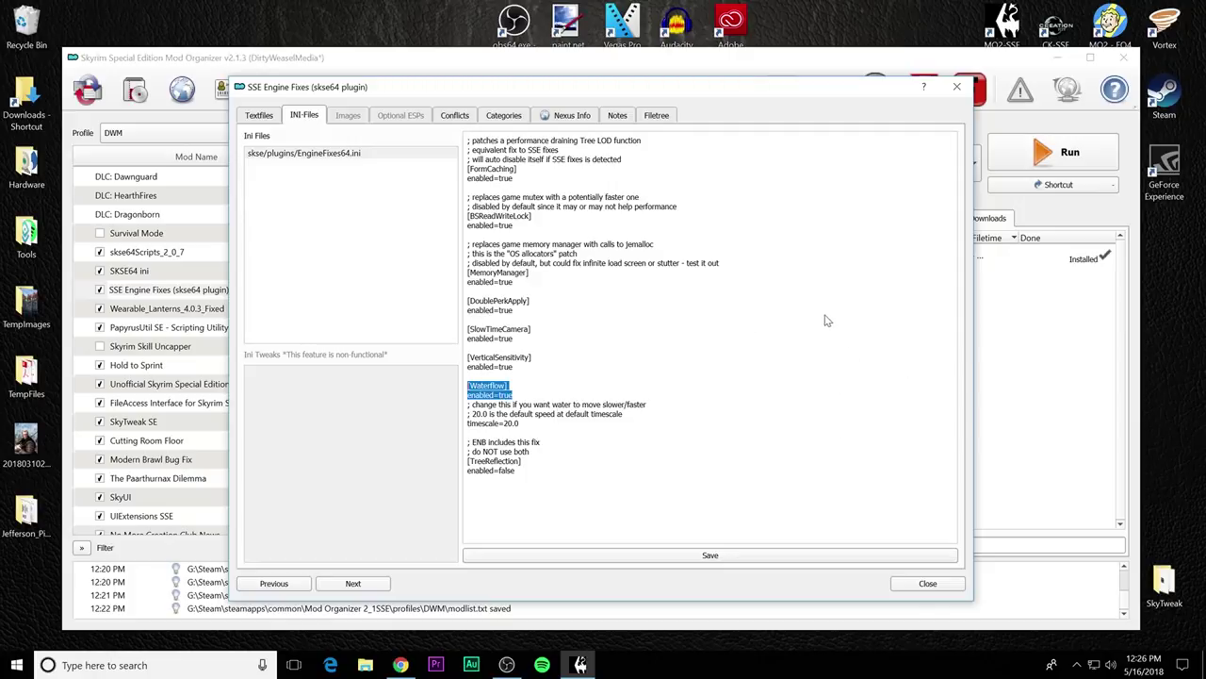
pyautogui.click(529, 400)
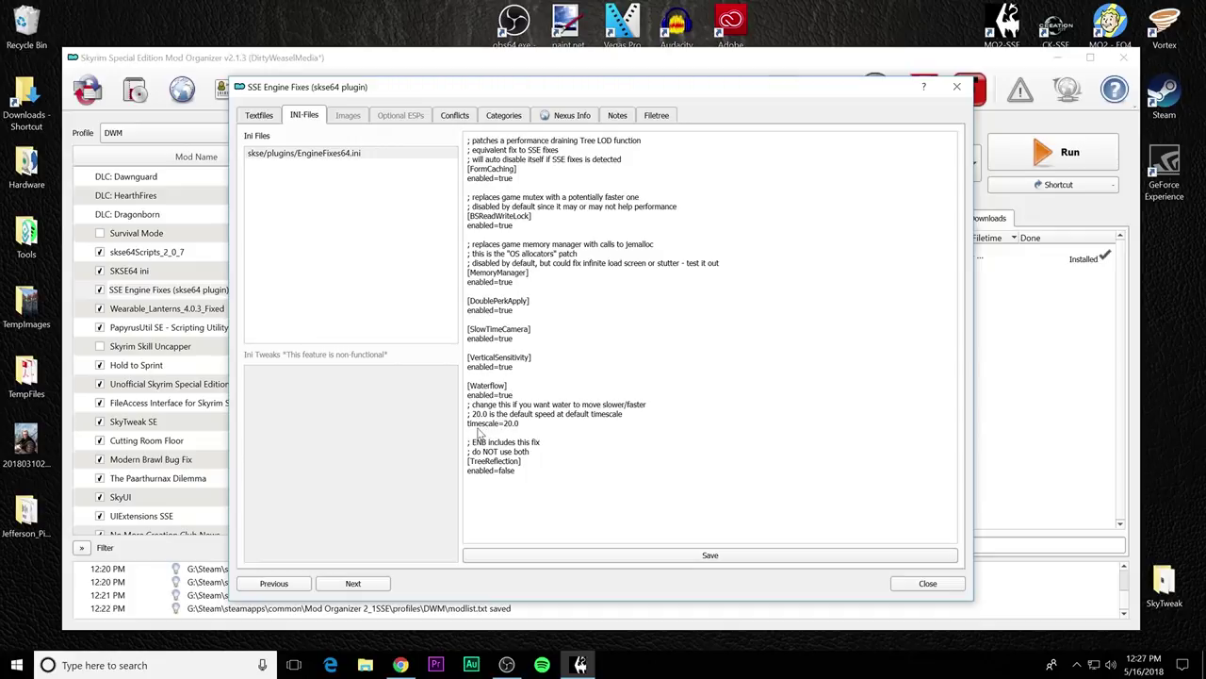
# Try Waterflow timescale values of 12.0, 16.0 and 20.0
pyautogui.moveTo(524, 425); pyautogui.dragTo(471, 430)
pyautogui.click(525, 425)
pyautogui.press('BackSpace')
pyautogui.press('BackSpace')
pyautogui.press('BackSpace')
pyautogui.press('BackSpace')
pyautogui.write('12.0')
pyautogui.press('BackSpace')
pyautogui.press('BackSpace')
pyautogui.press('BackSpace')
pyautogui.press('BackSpace')
pyautogui.press('BackSpace')
pyautogui.write('=16.0')
pyautogui.press('BackSpace')
pyautogui.press('BackSpace')
pyautogui.press('BackSpace')
pyautogui.press('BackSpace')
pyautogui.write('20.0')
# Set the Waterflow timescale to 16.0
pyautogui.press('BackSpace')
pyautogui.press('BackSpace')
pyautogui.press('BackSpace')
pyautogui.press('BackSpace')
pyautogui.write('16.0')
# Read the ENB comment and set enabled to true in the TreeReflection section
pyautogui.click(547, 468)
pyautogui.moveTo(512, 476); pyautogui.dragTo(467, 462)
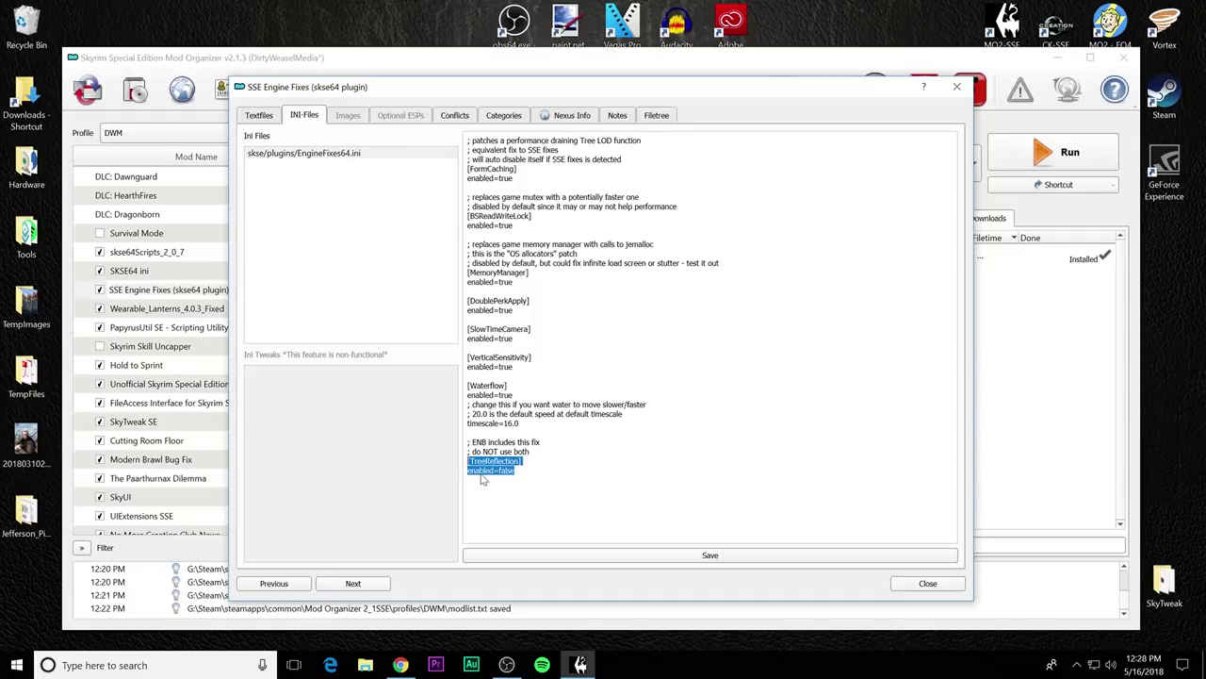
pyautogui.click(533, 456)
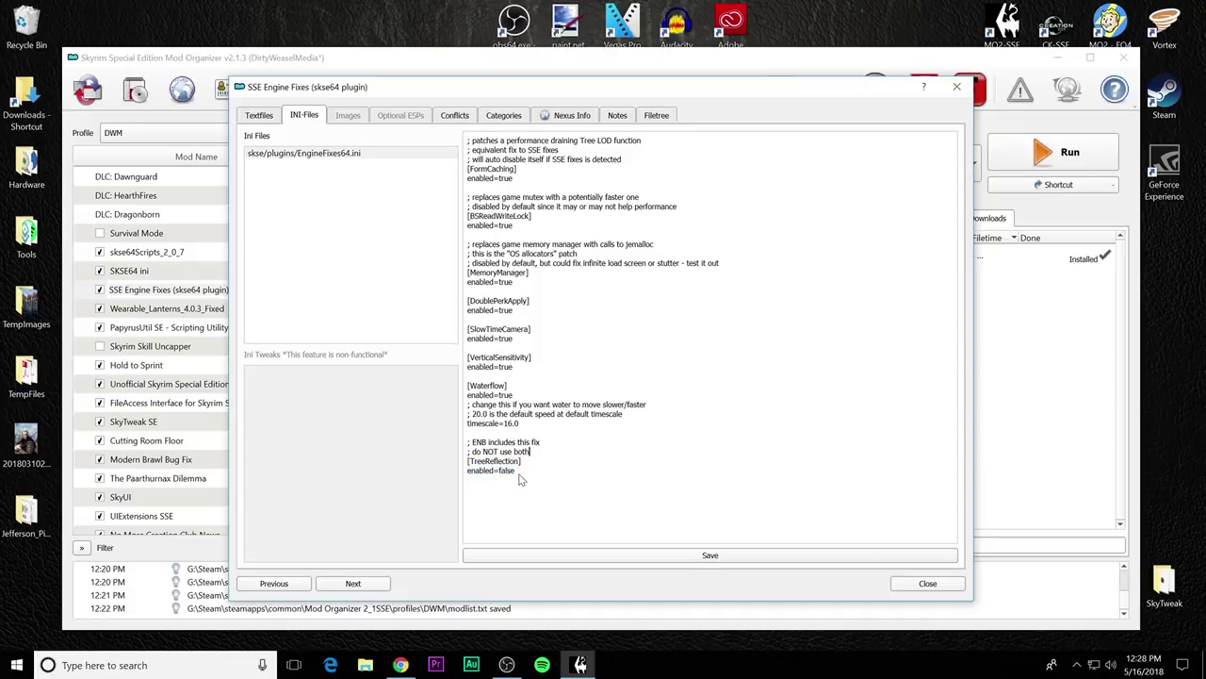
pyautogui.click(516, 473)
pyautogui.doubleClick(502, 474)
pyautogui.write('true')
pyautogui.moveTo(529, 452); pyautogui.dragTo(474, 455)
pyautogui.click(529, 471)
pyautogui.press('BackSpace')
pyautogui.press('BackSpace')
pyautogui.press('BackSpace')
pyautogui.write('true')
# Save the changes to EngineFixes64.ini and close the mod's information window
pyautogui.click(689, 557)
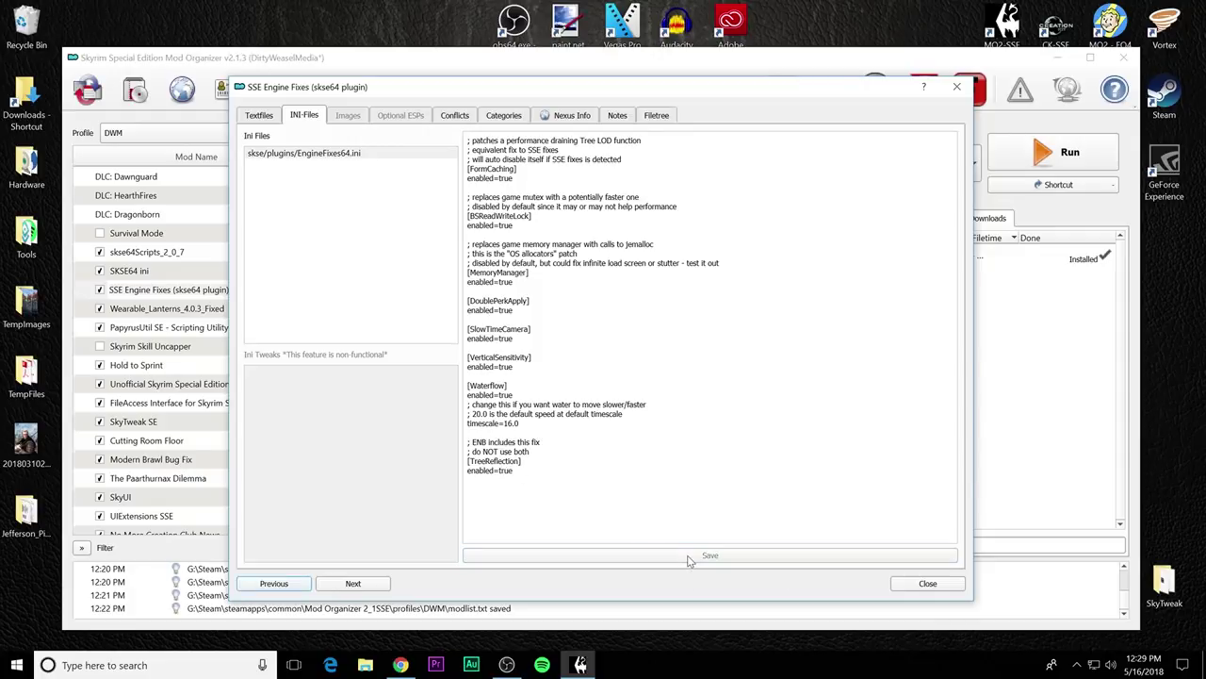
pyautogui.click(928, 583)
# Recheck SKSE64 ini and SSE Engine Fixes in the mod list and minimize Mod Organizer
pyautogui.click(266, 273)
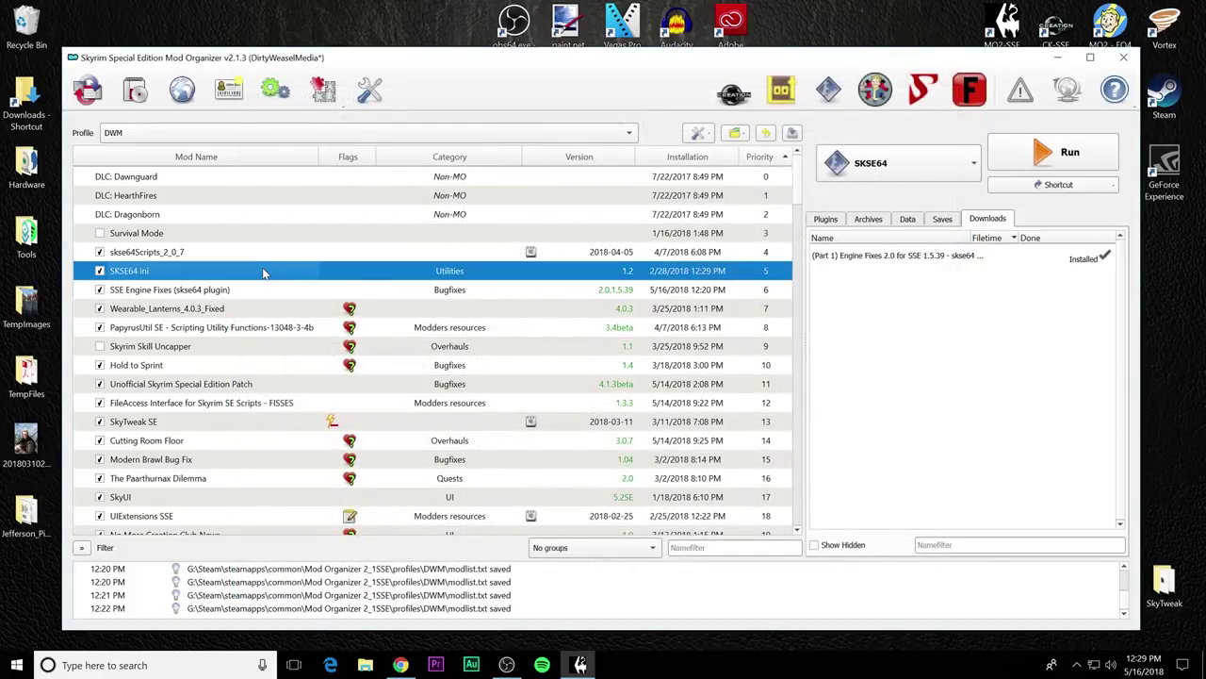
pyautogui.click(394, 291)
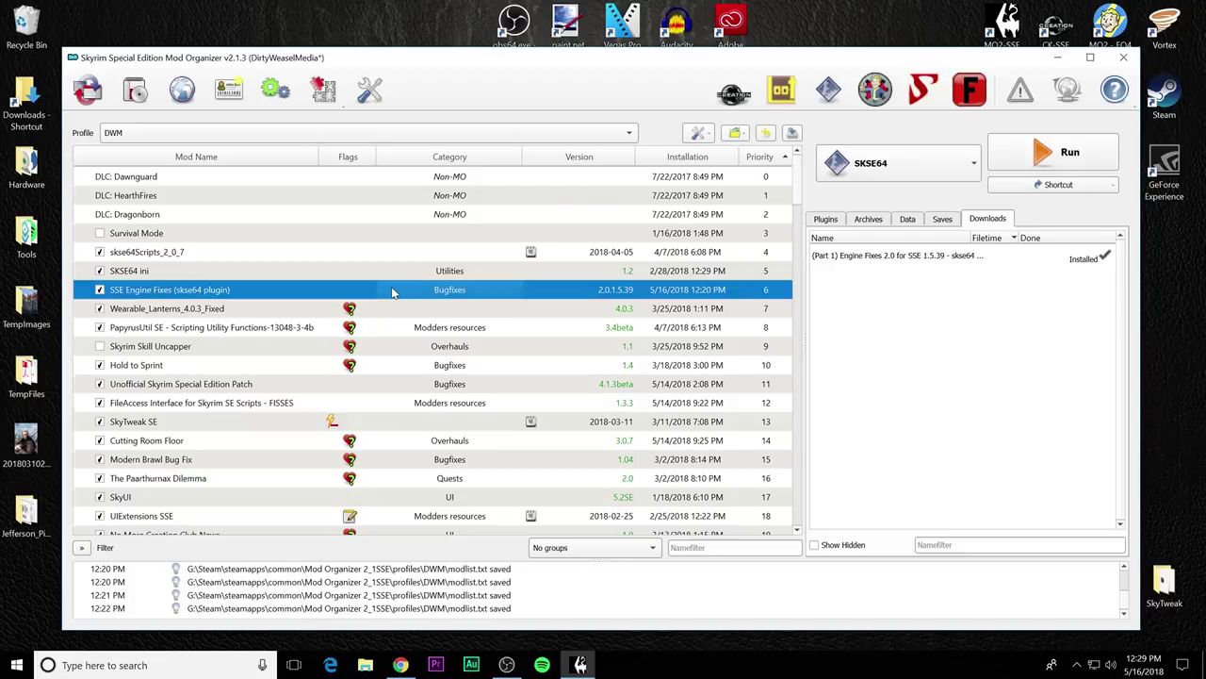
pyautogui.click(1057, 57)
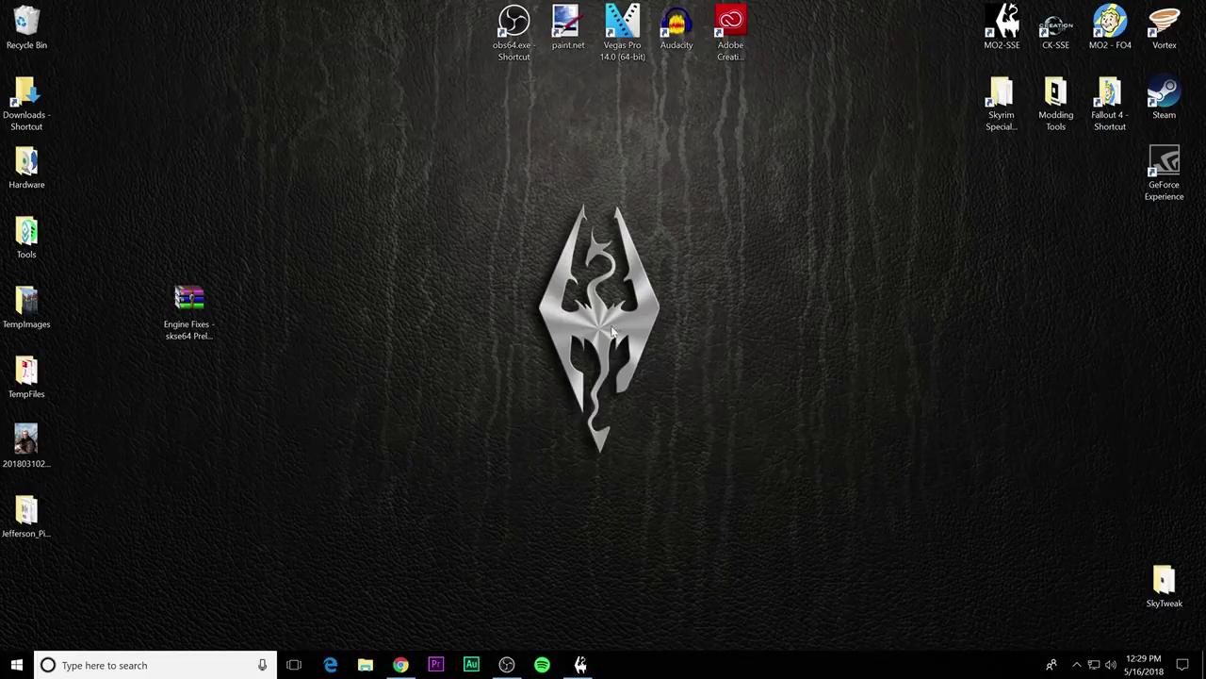